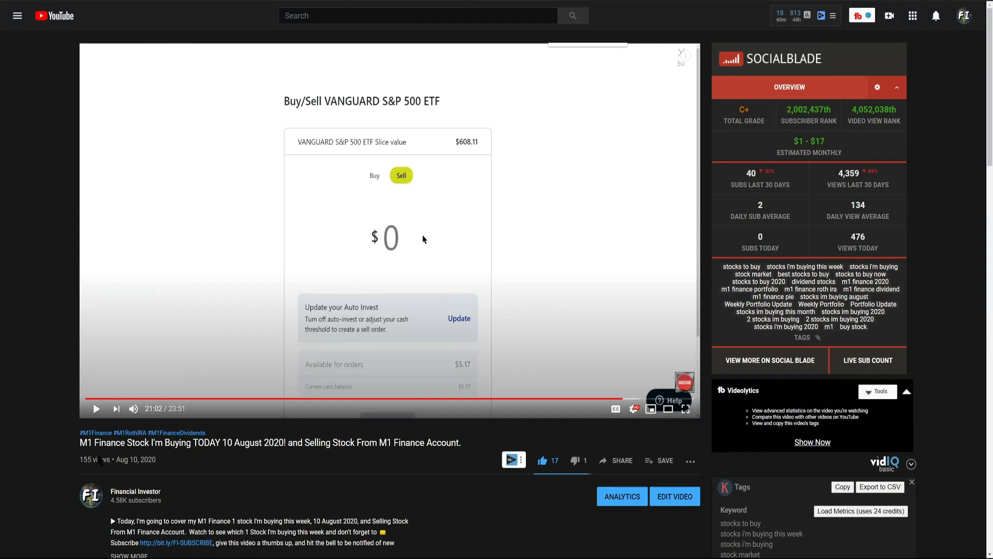
# Step: Mute the M1 Finance tutorial and play it to 21:03, where the $800 VOO sell appears
pyautogui.moveTo(305, 444); pyautogui.dragTo(458, 443)
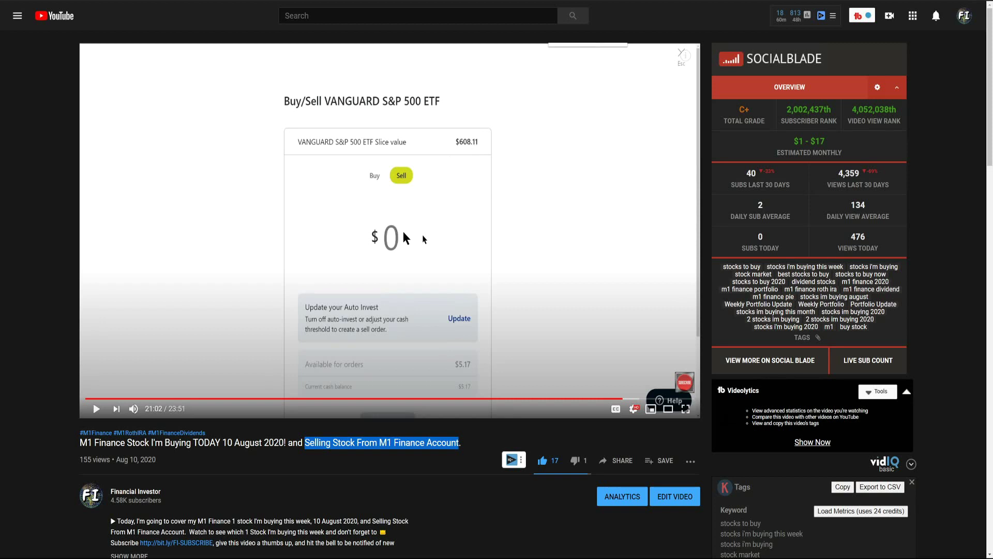
pyautogui.click(134, 409)
pyautogui.click(423, 239)
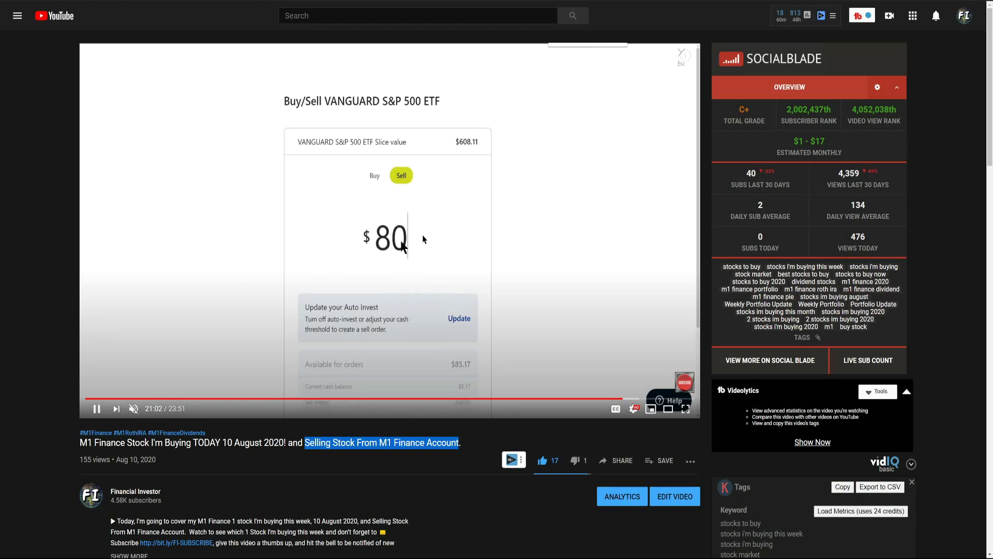
pyautogui.click(544, 351)
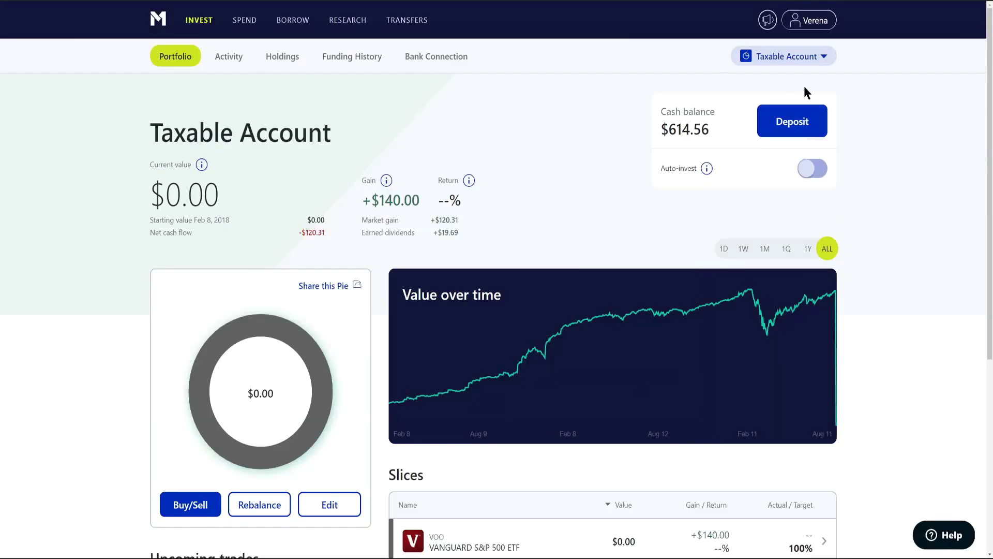
# Step: Note the $614.56 cash balance and open the Aug 10, 2020 Morning Trading details
pyautogui.moveTo(669, 129); pyautogui.dragTo(712, 131)
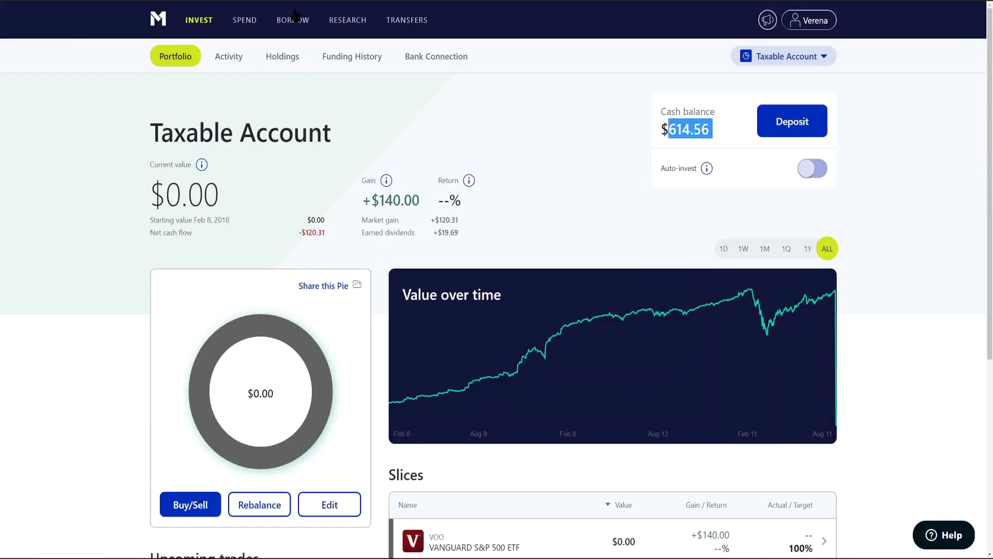
pyautogui.click(226, 61)
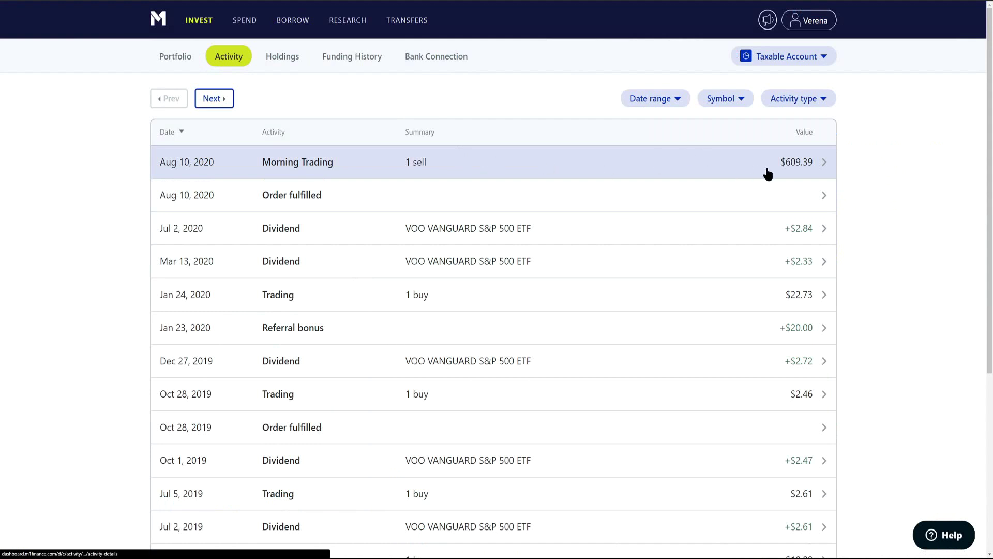
pyautogui.click(784, 171)
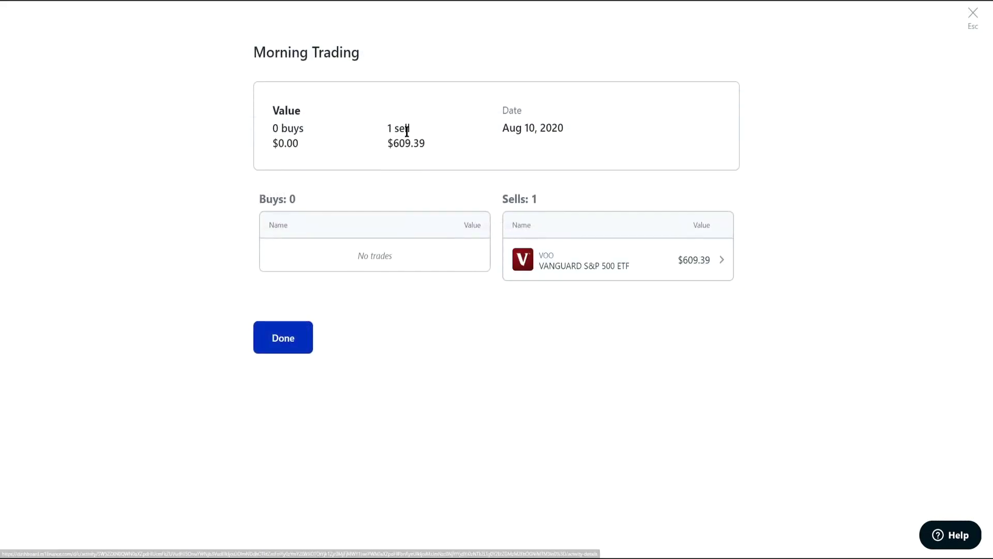
# Step: Highlight the $609.39 VOO sell value in the trade details
pyautogui.moveTo(395, 145); pyautogui.dragTo(424, 146)
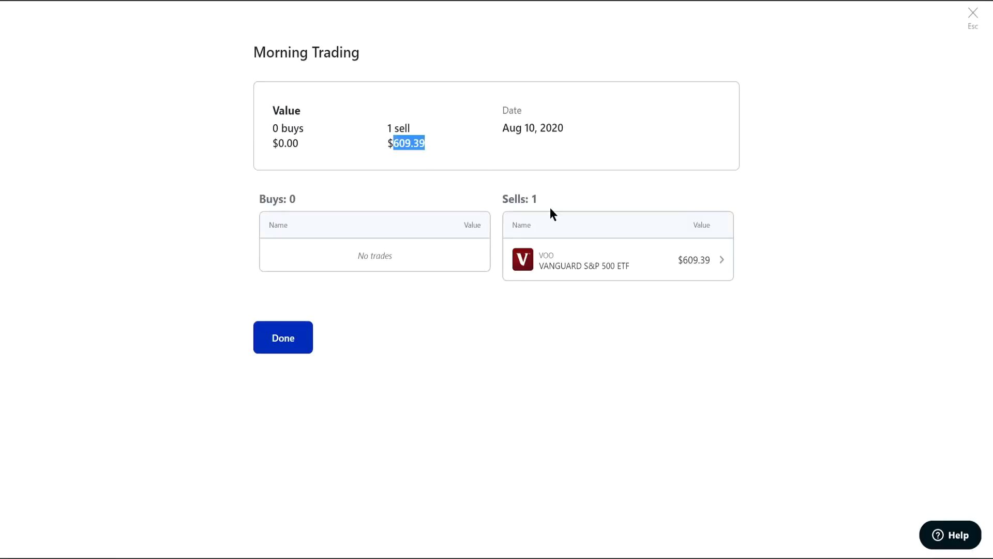
pyautogui.click(619, 366)
pyautogui.moveTo(393, 144); pyautogui.dragTo(448, 151)
pyautogui.click(495, 352)
# Step: Total 2.33 + 2.84 + 609.39 in Calculator (614.56), then return to the Taxable Account portfolio
pyautogui.click(972, 13)
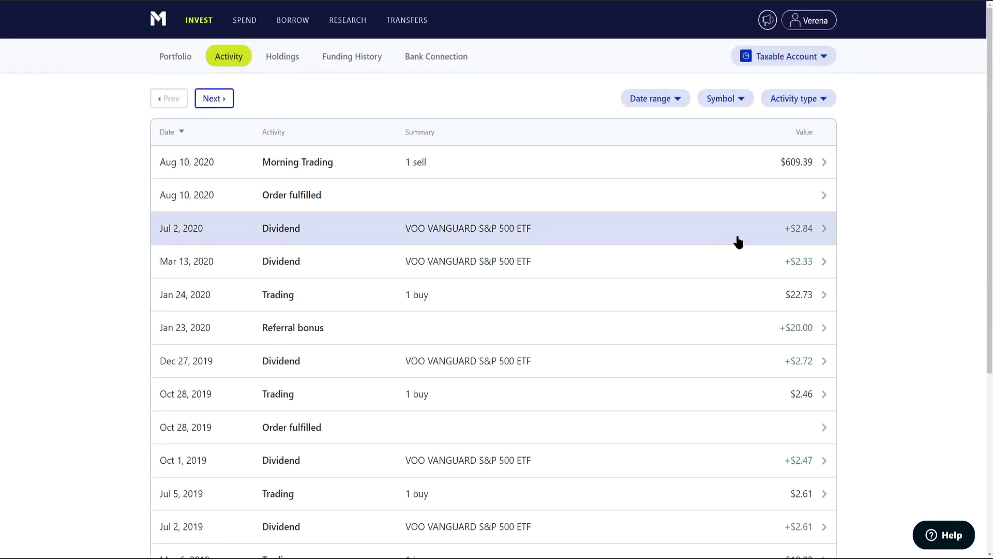
pyautogui.hotkey('alt', 'Tab')
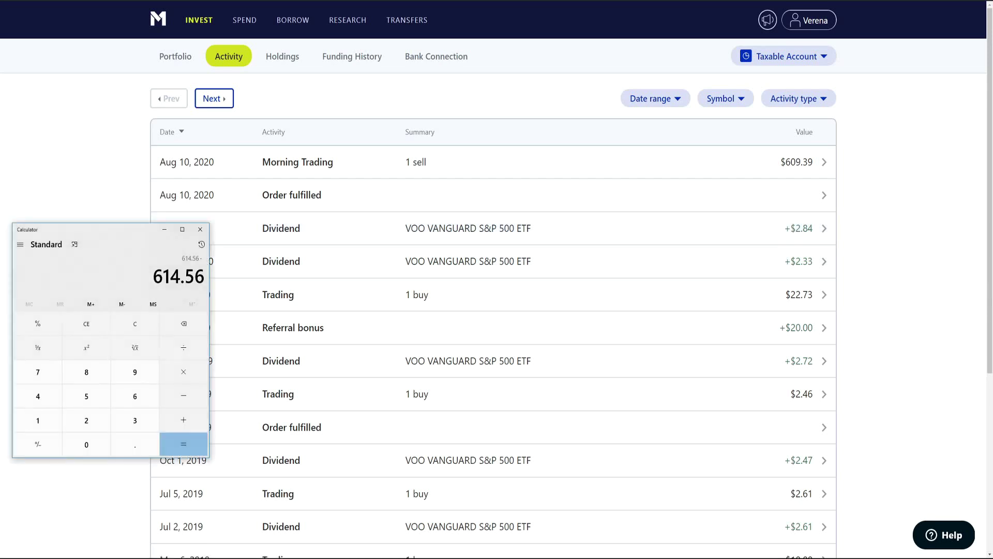
pyautogui.press('Escape')
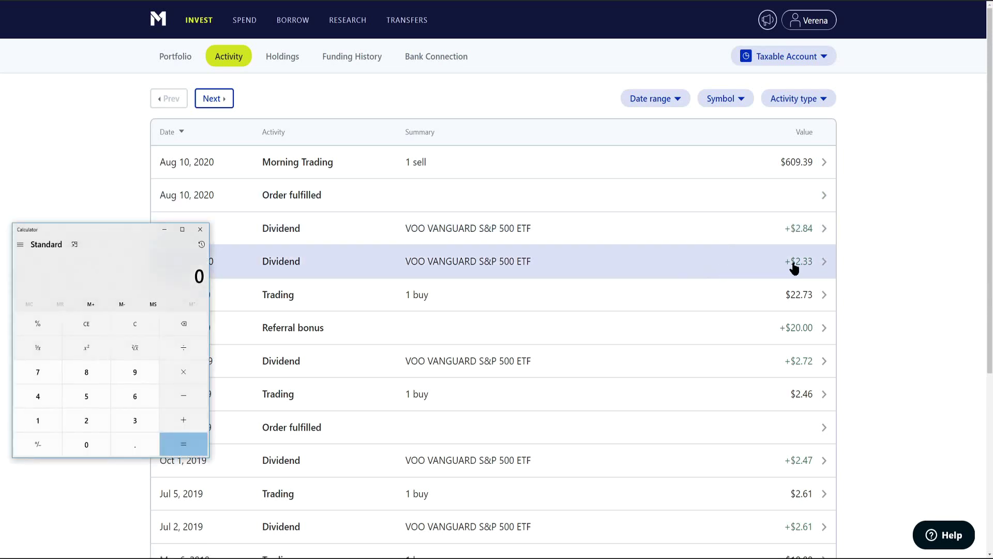
pyautogui.write('2')
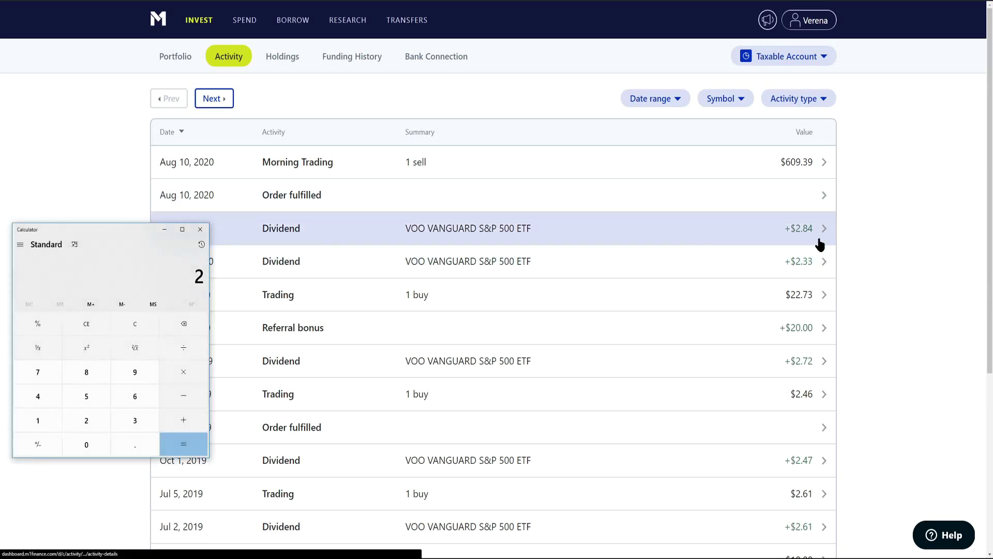
pyautogui.write('.33 +')
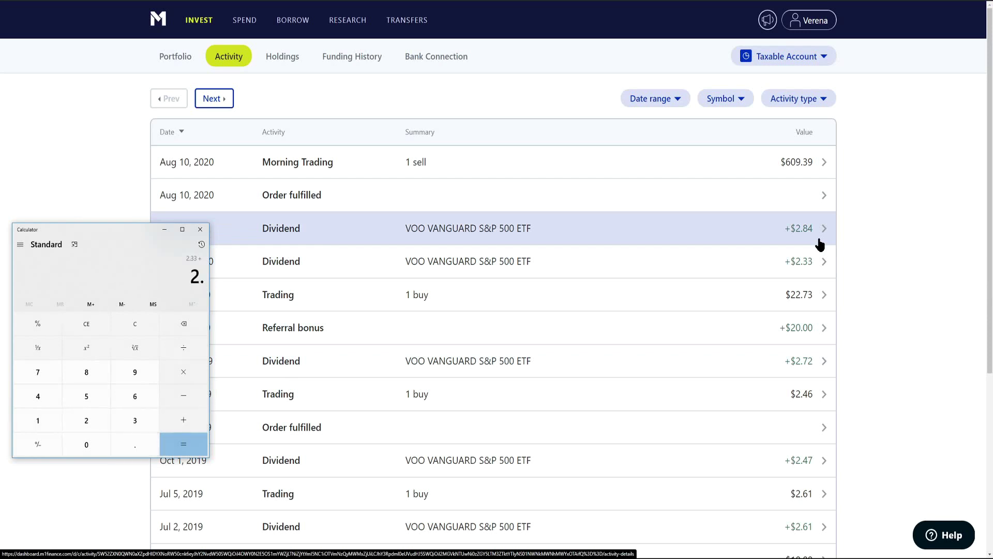
pyautogui.write(' 2.84 + ')
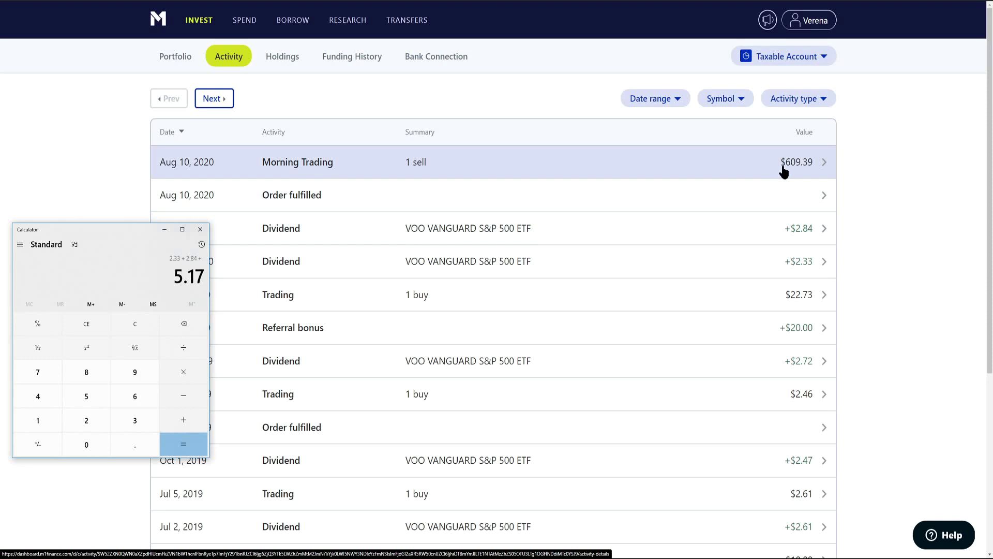
pyautogui.write('6')
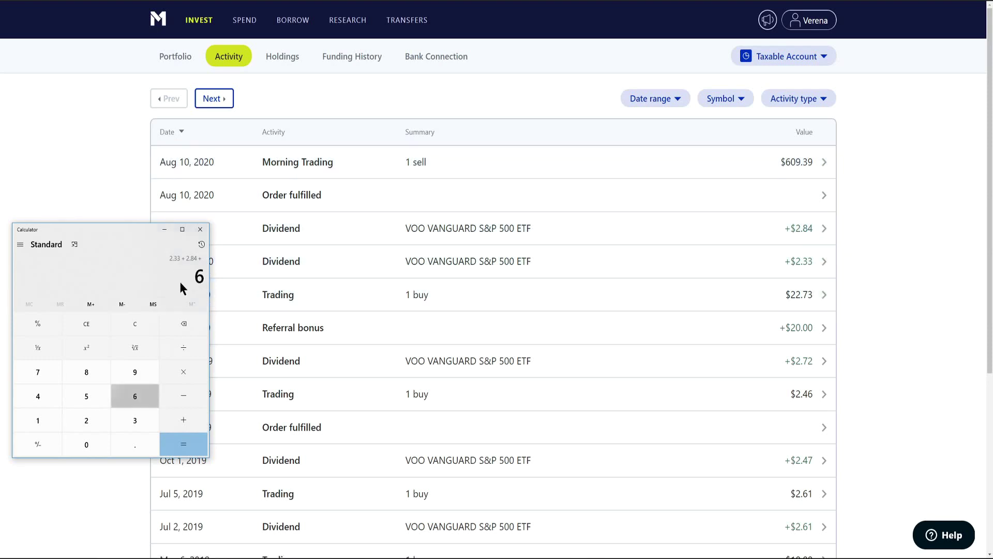
pyautogui.write('09.39')
pyautogui.press('Return')
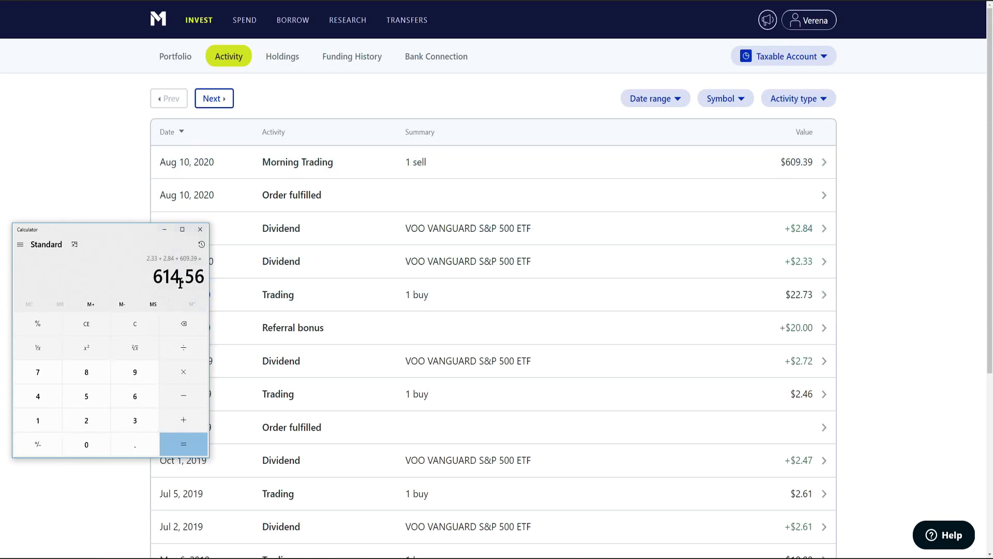
pyautogui.click(162, 63)
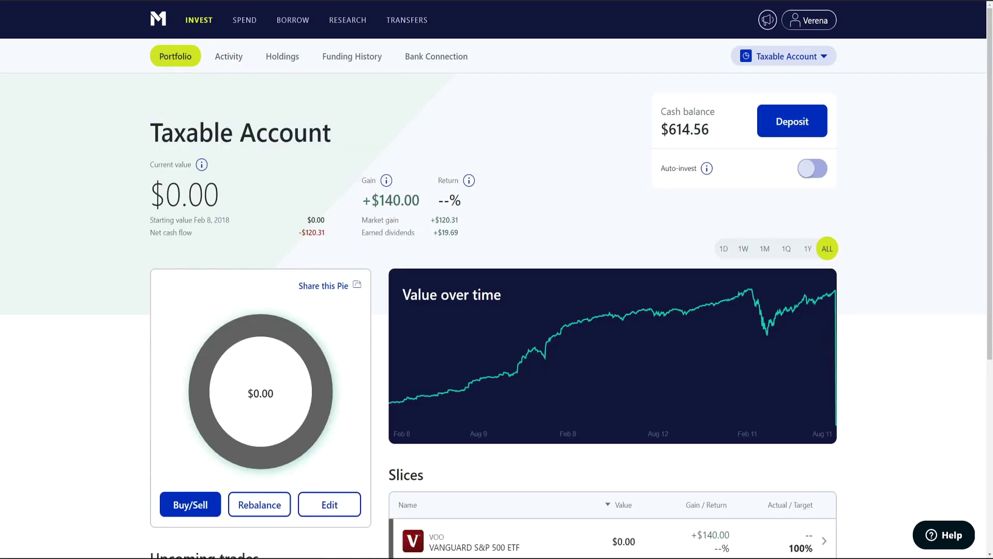
pyautogui.hotkey('alt', 'Tab')
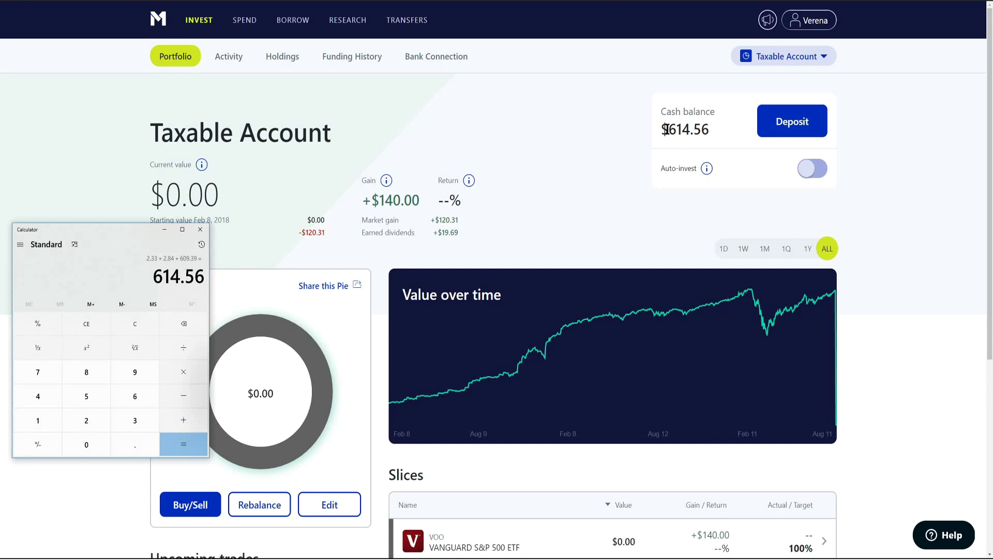
pyautogui.moveTo(668, 129); pyautogui.dragTo(707, 128)
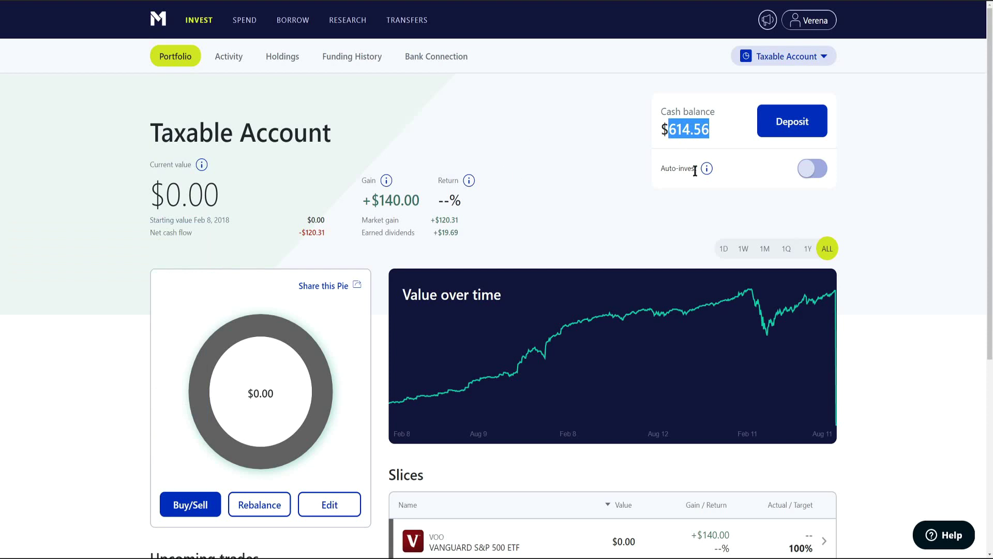
pyautogui.scroll(-2, 817, 349)
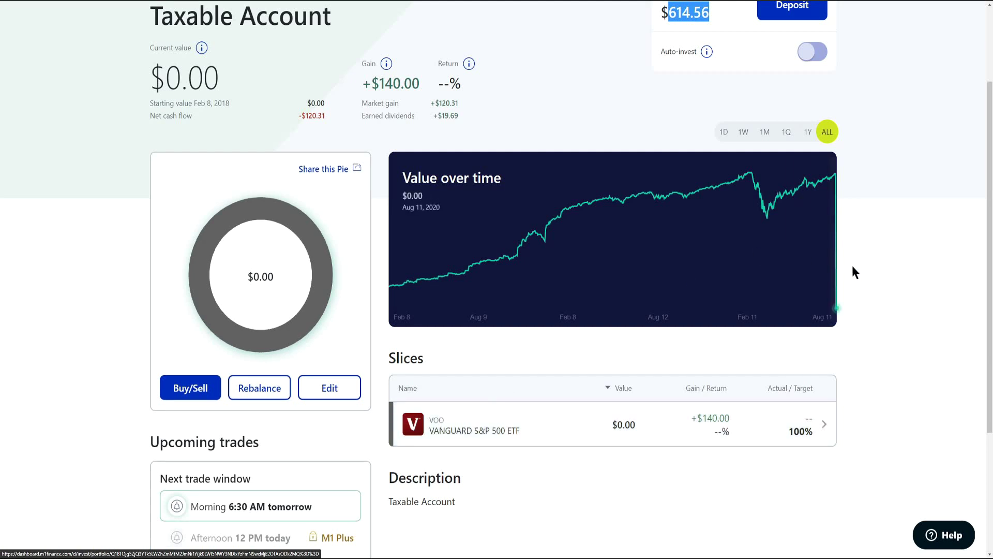
pyautogui.scroll(2, 817, 243)
pyautogui.click(644, 159)
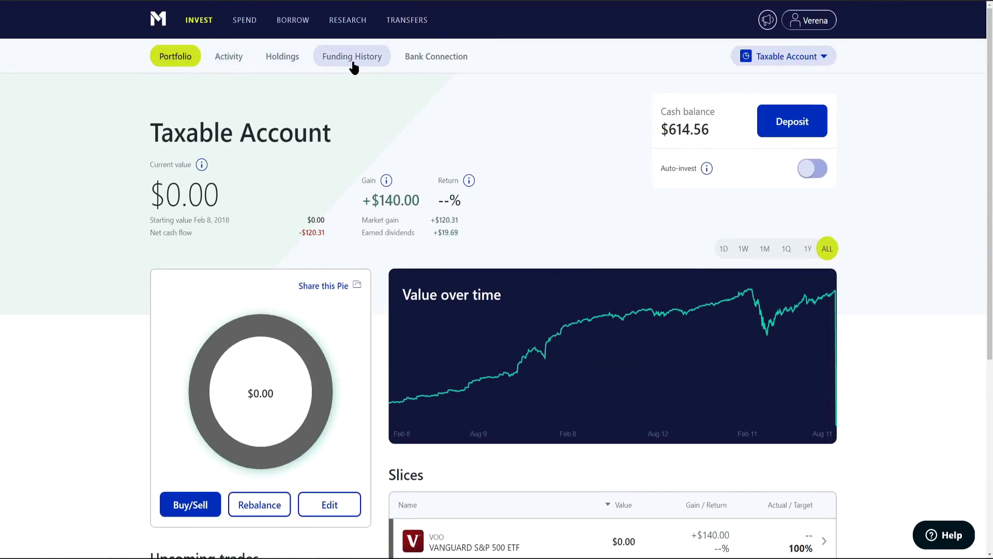
# Step: Fill in a one-time $614.93 transfer from Taxable Account to Bank: PREMIER PLUS CKG
pyautogui.click(411, 22)
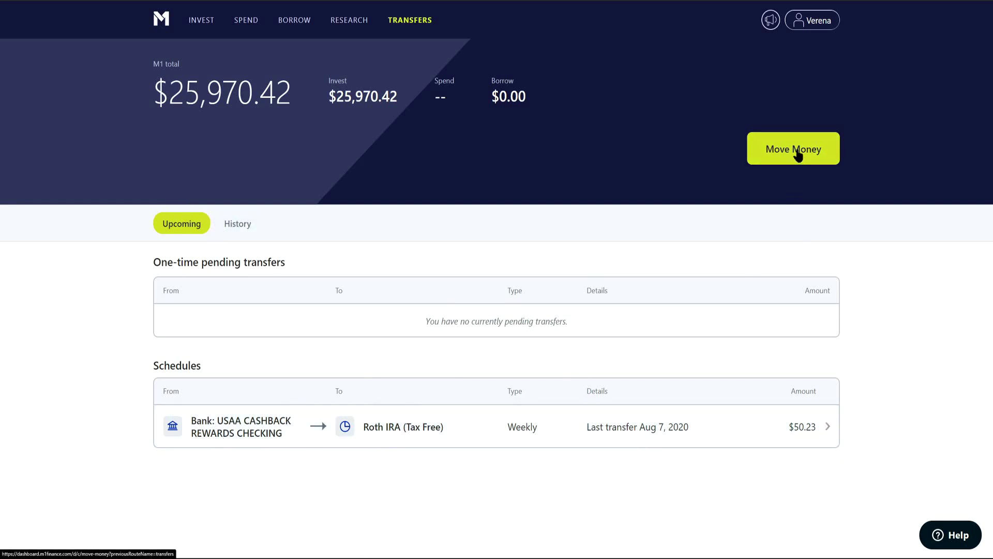
pyautogui.click(826, 147)
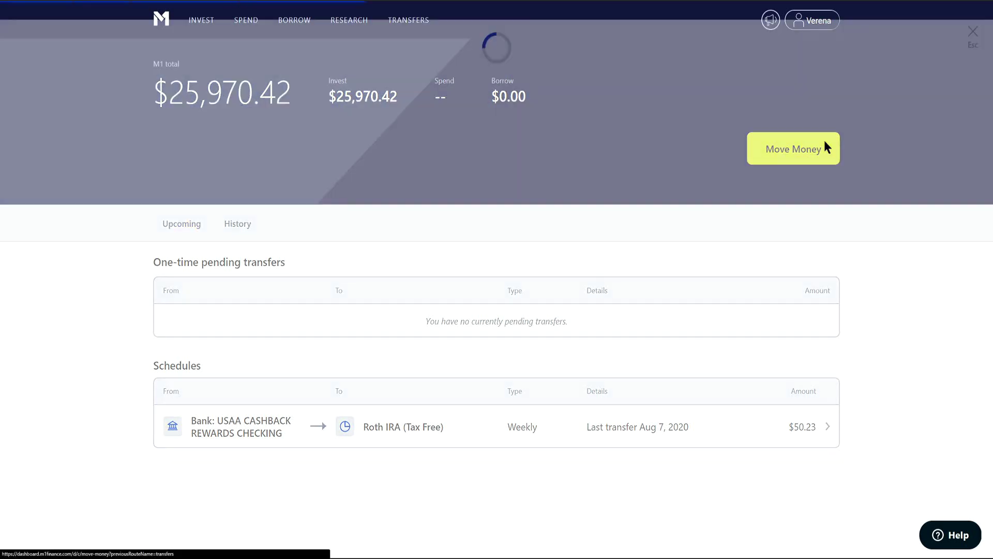
pyautogui.click(481, 135)
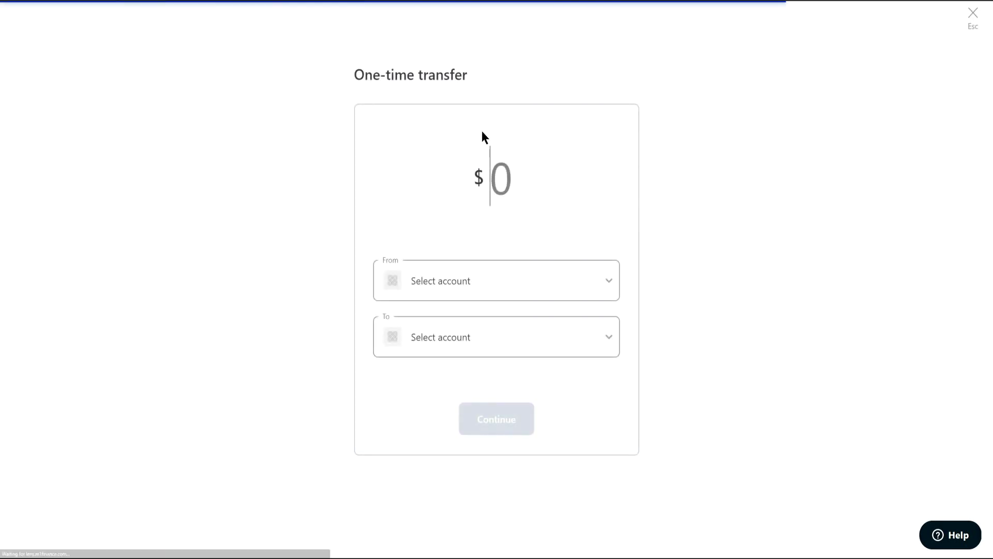
pyautogui.click(473, 282)
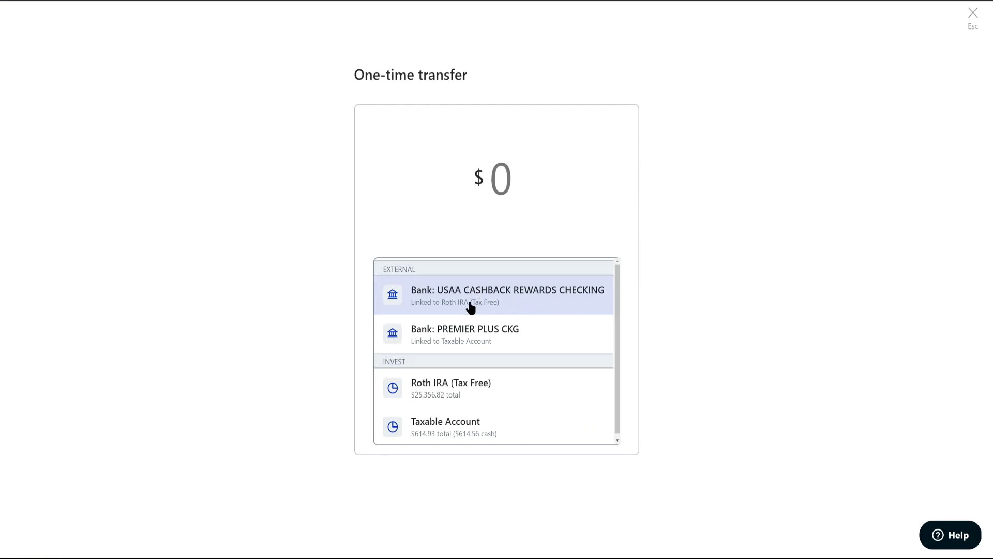
pyautogui.click(460, 435)
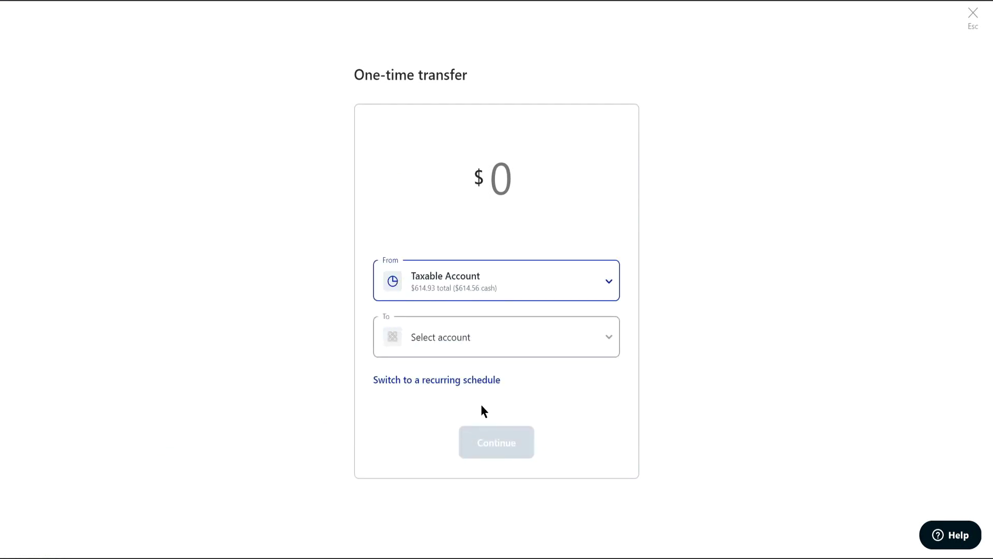
pyautogui.click(464, 329)
pyautogui.click(485, 349)
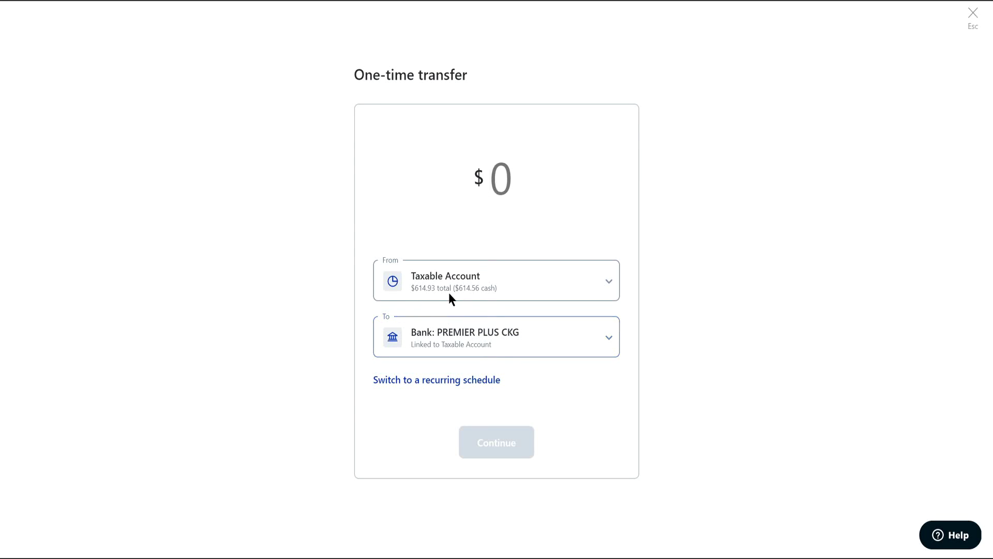
pyautogui.write('614')
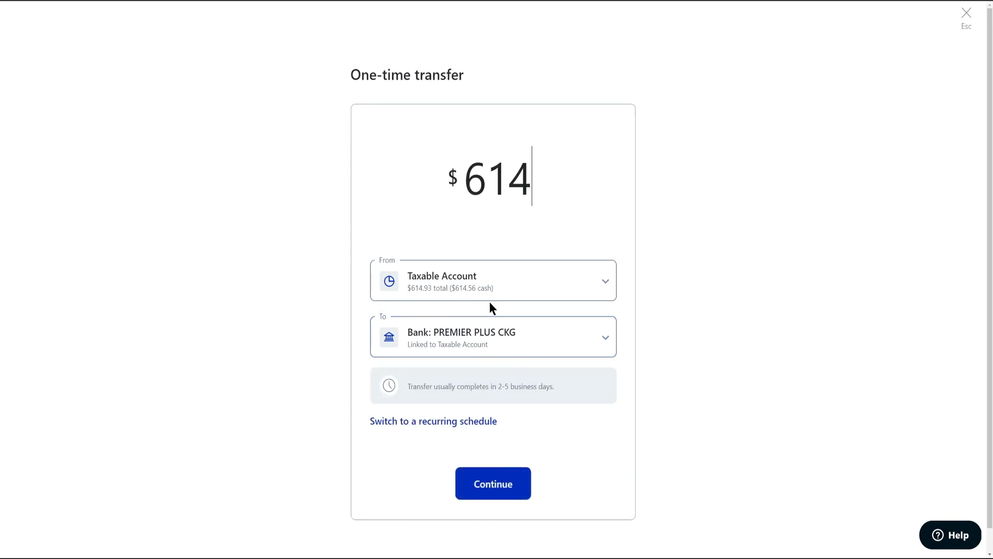
pyautogui.write('.93')
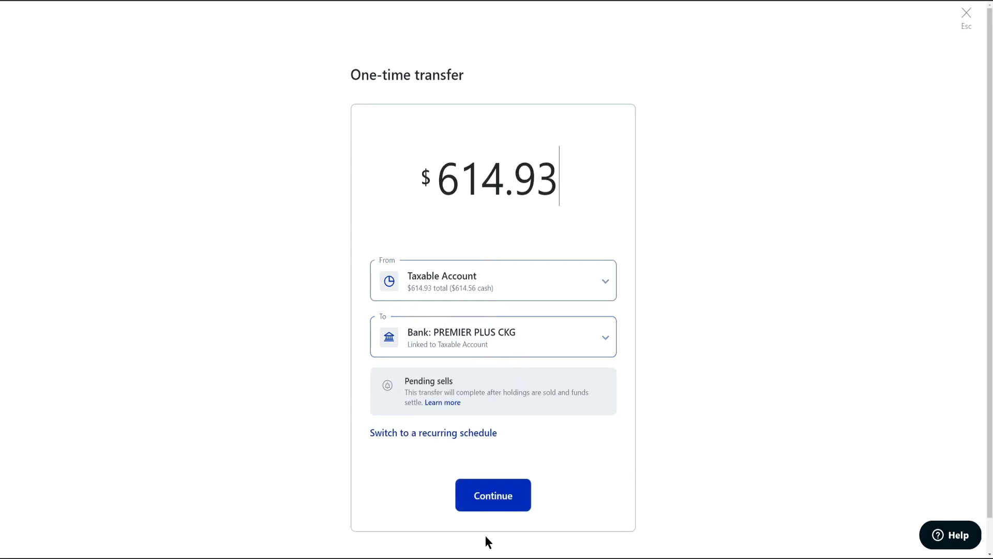
pyautogui.click(490, 506)
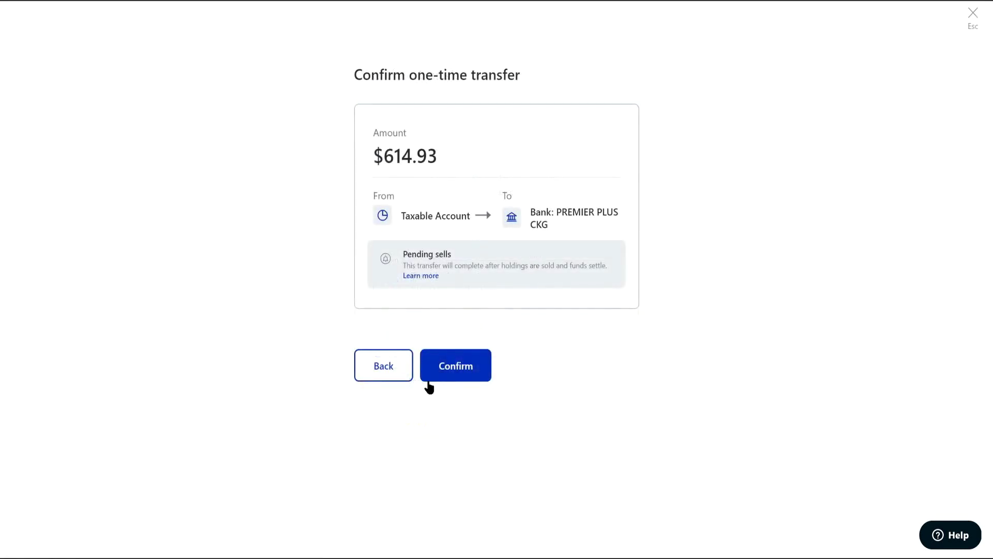
# Step: Confirm the $614.93 transfer and accept the account liquidation warning
pyautogui.click(457, 373)
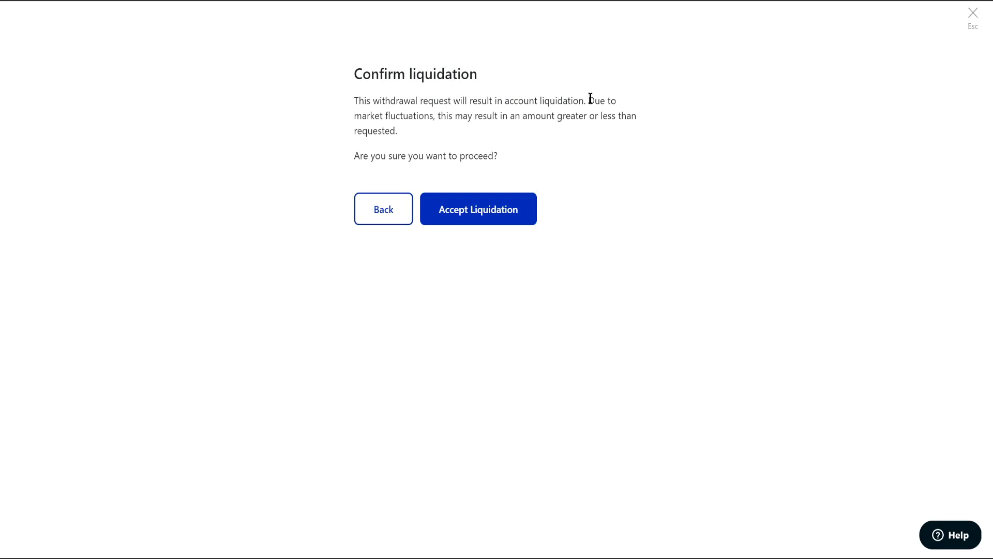
pyautogui.moveTo(590, 99); pyautogui.dragTo(433, 115)
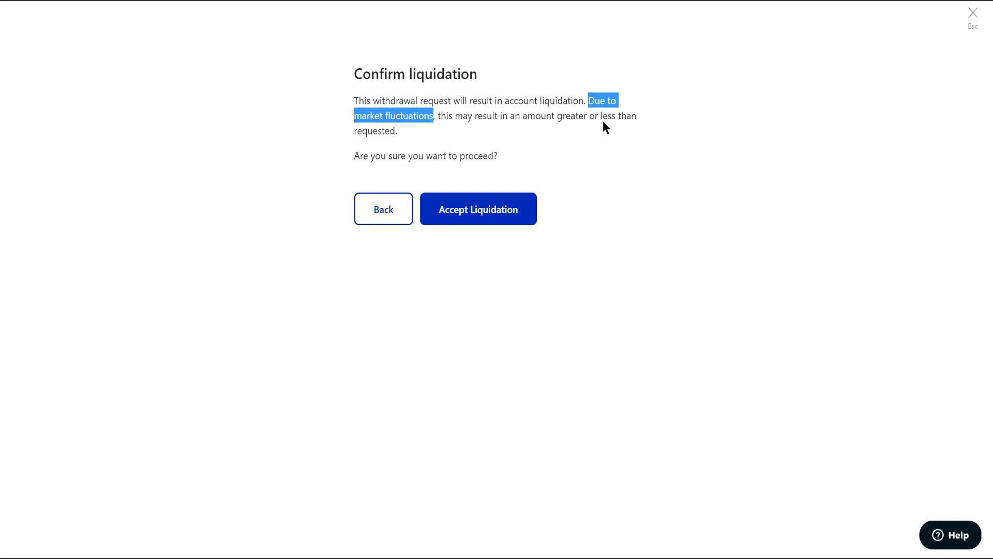
pyautogui.click(487, 218)
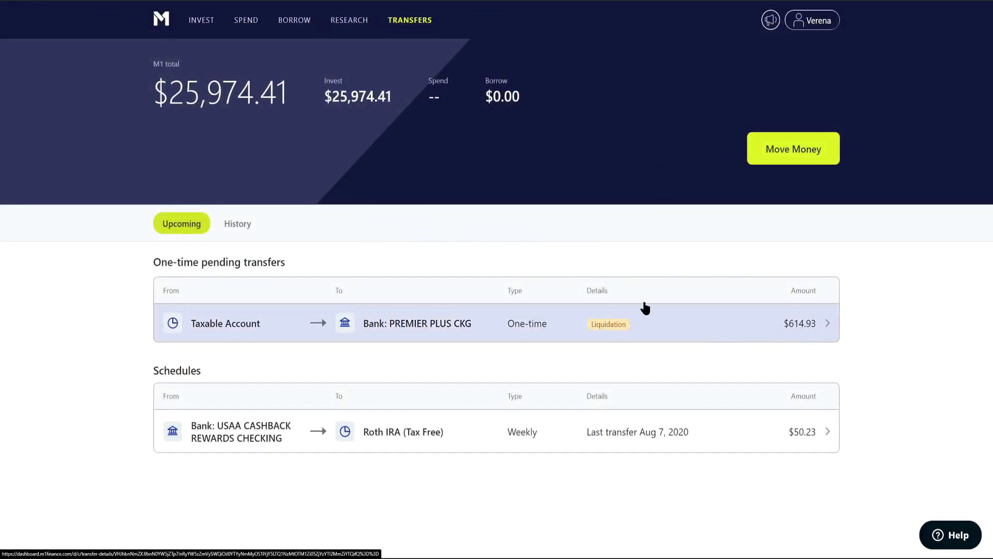
# Step: Compare with the calculator total and open the pending $614.93 liquidation's details
pyautogui.hotkey('alt', 'Tab')
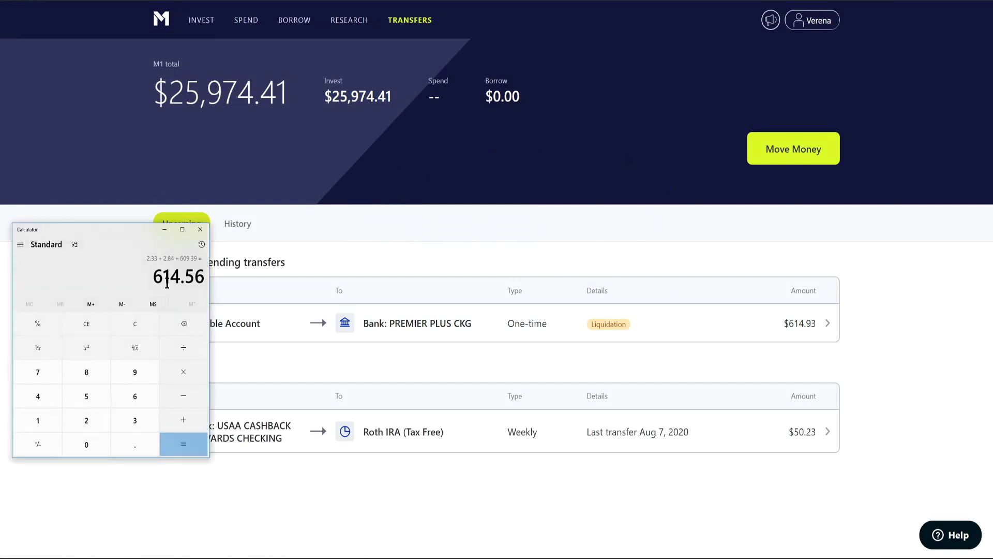
pyautogui.click(780, 323)
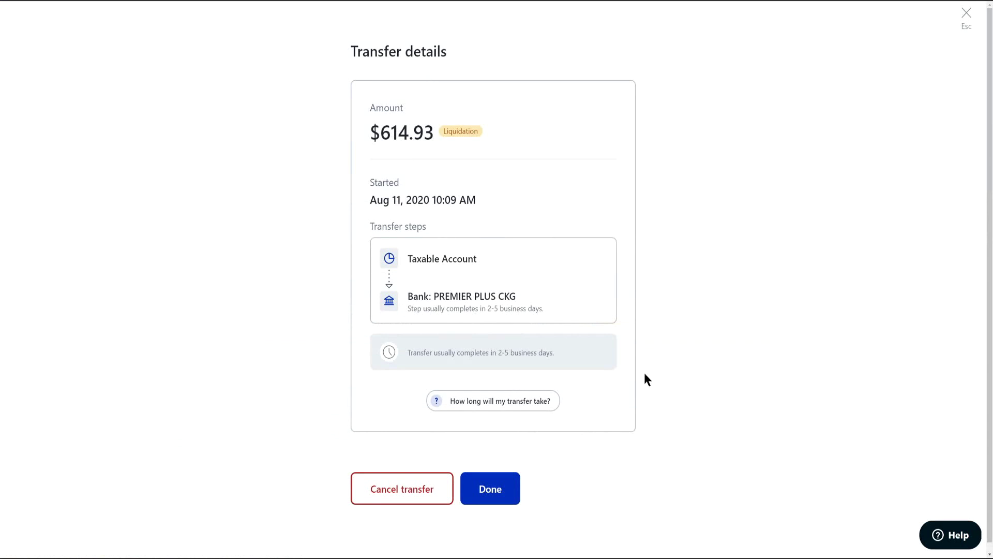
pyautogui.moveTo(414, 132); pyautogui.dragTo(433, 133)
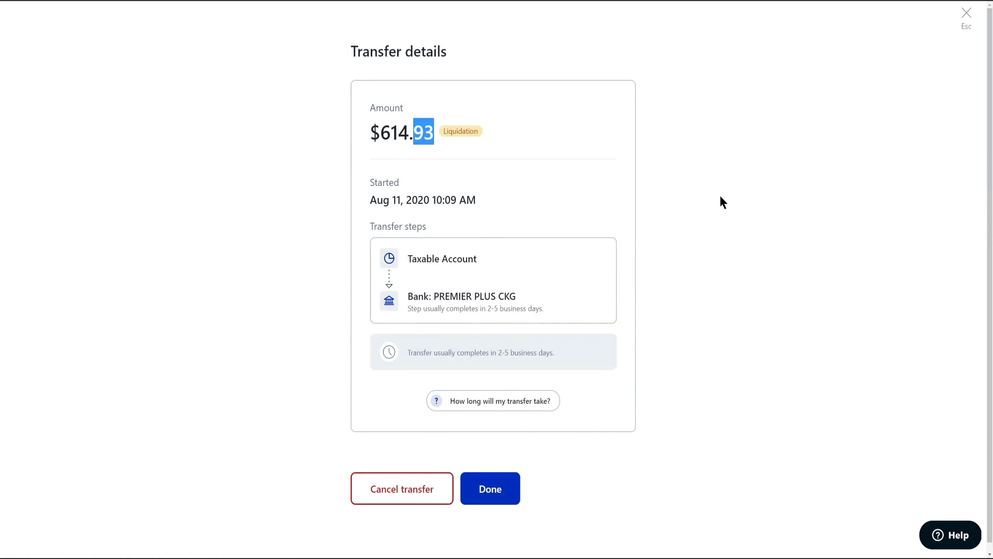
# Step: Close the transfer details and review the account's activity and $614.56 cash balance
pyautogui.click(506, 496)
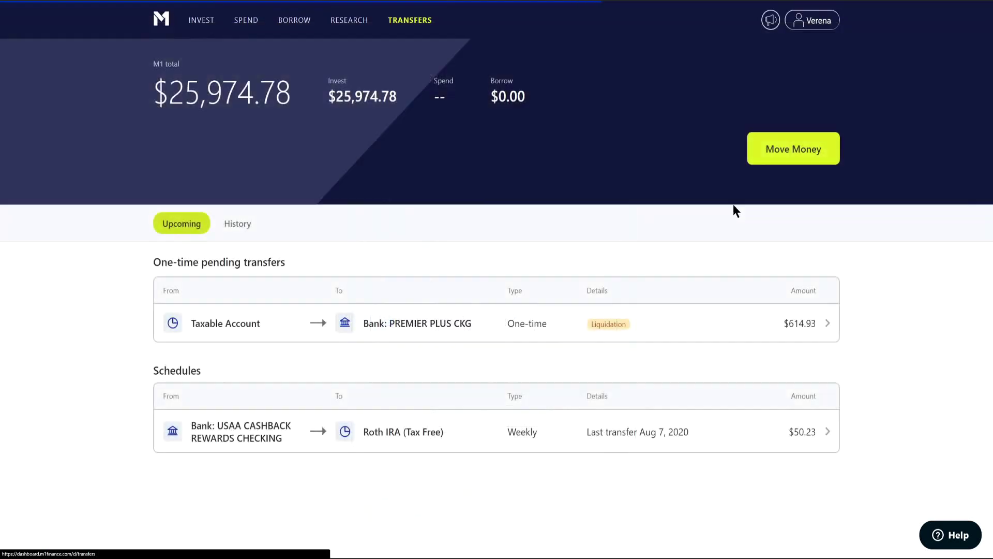
pyautogui.click(156, 25)
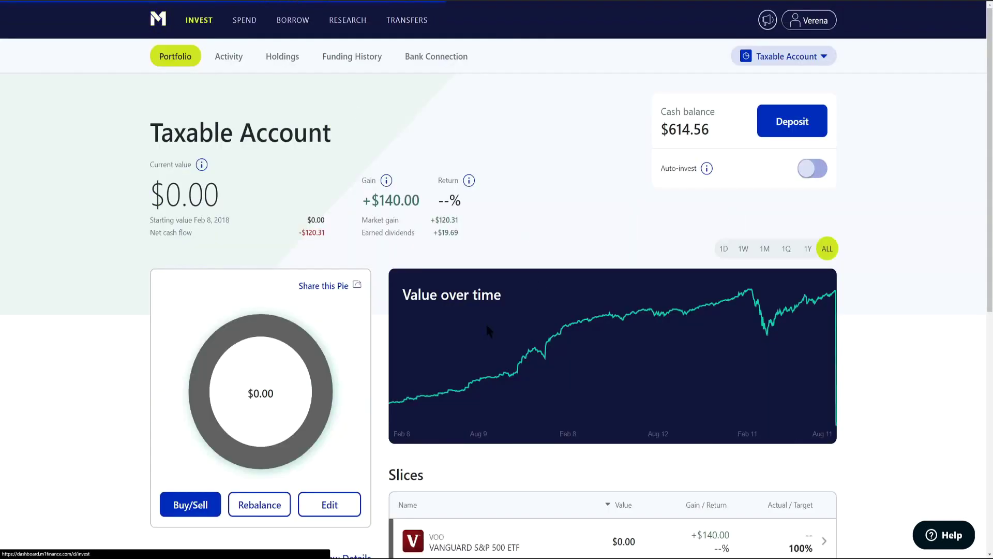
pyautogui.click(239, 56)
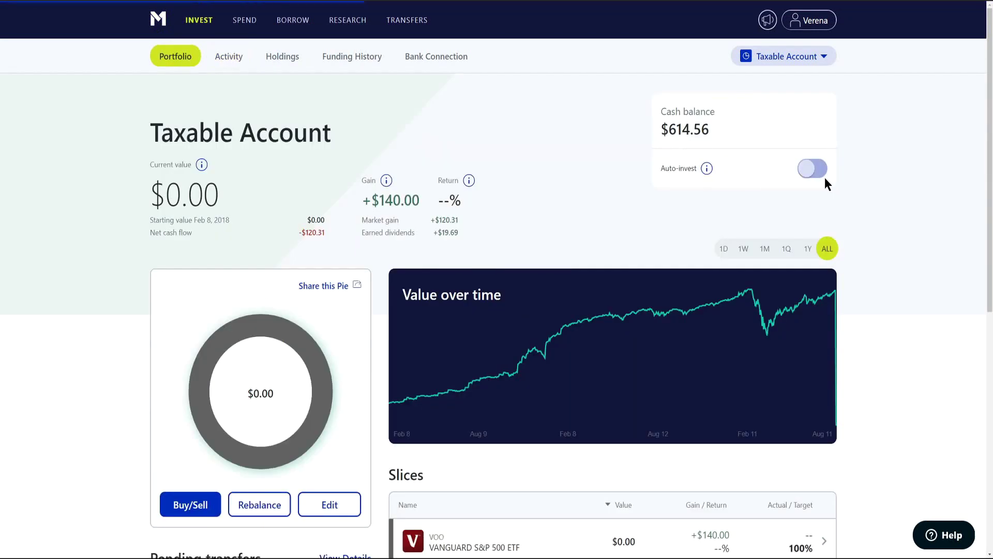
pyautogui.moveTo(668, 128); pyautogui.dragTo(705, 126)
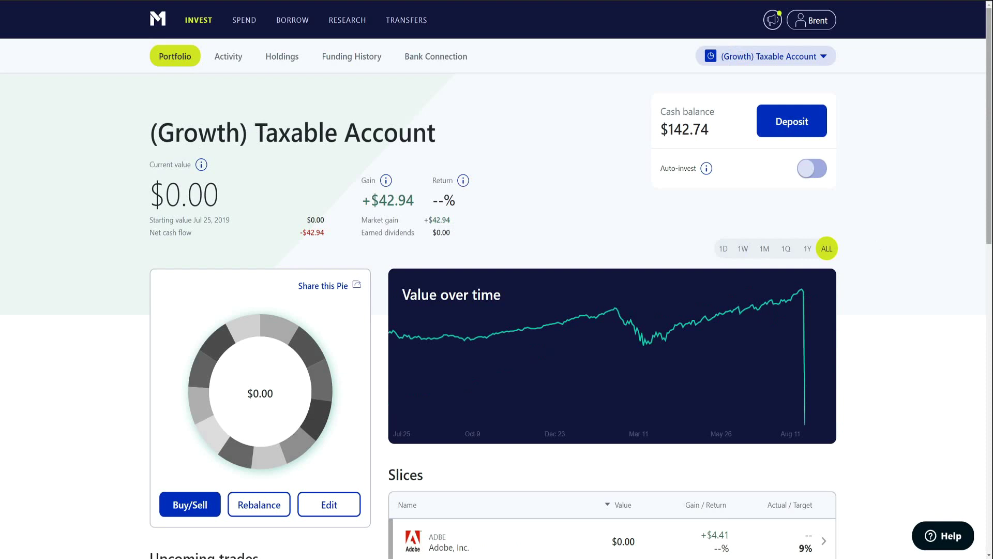
pyautogui.scroll(-7, 964, 327)
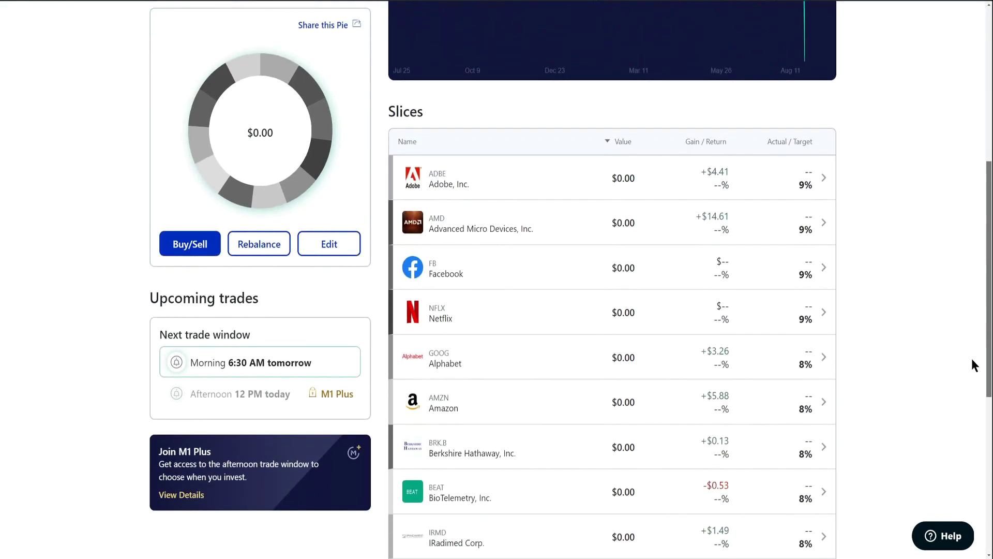
pyautogui.scroll(-3, 972, 358)
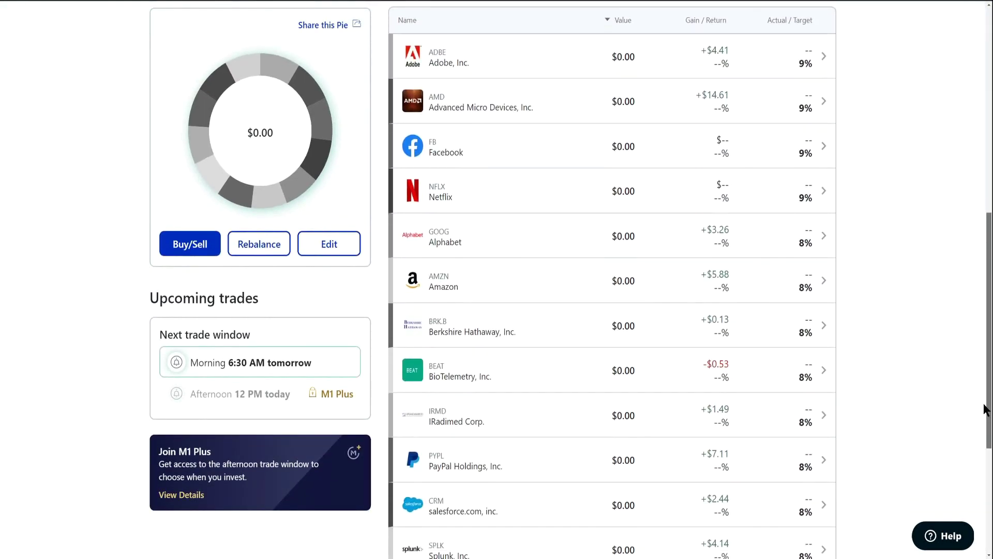
pyautogui.moveTo(985, 406); pyautogui.dragTo(990, 414)
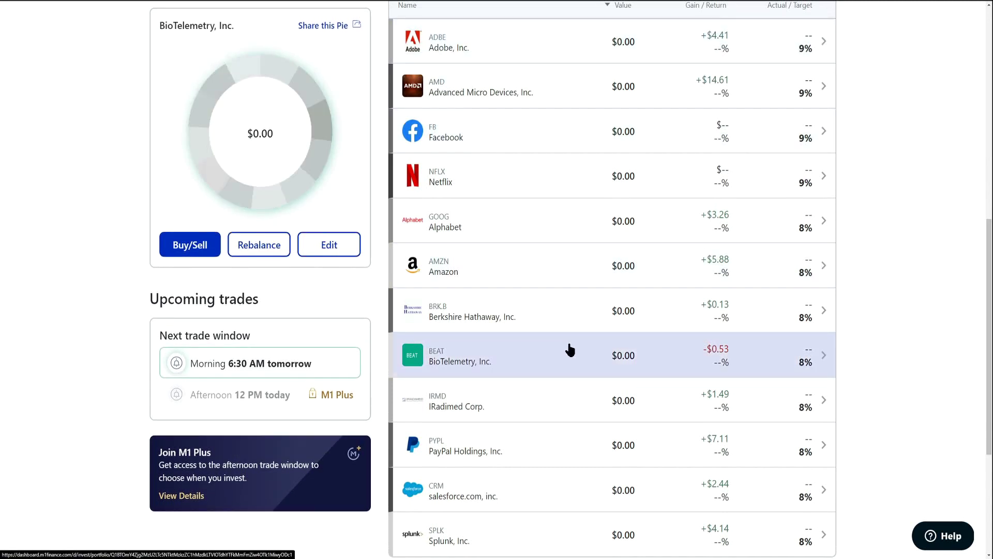
pyautogui.scroll(-4, 612, 279)
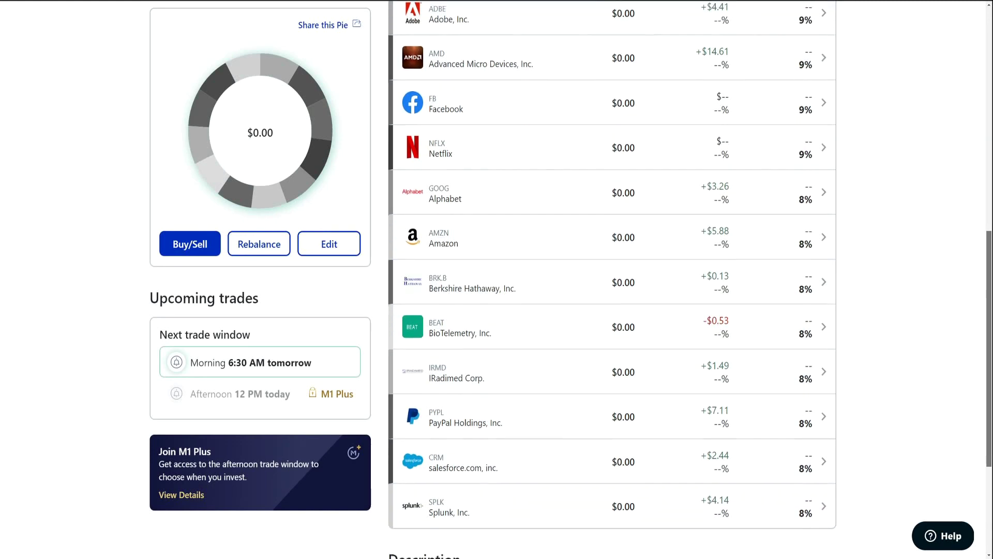
pyautogui.scroll(8, 612, 279)
pyautogui.scroll(5, 612, 279)
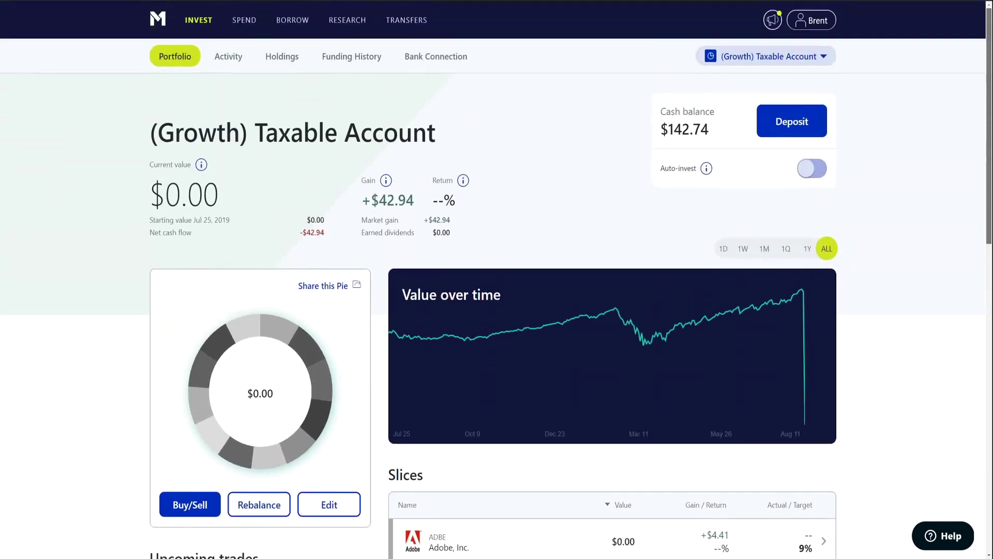
pyautogui.moveTo(670, 129); pyautogui.dragTo(711, 127)
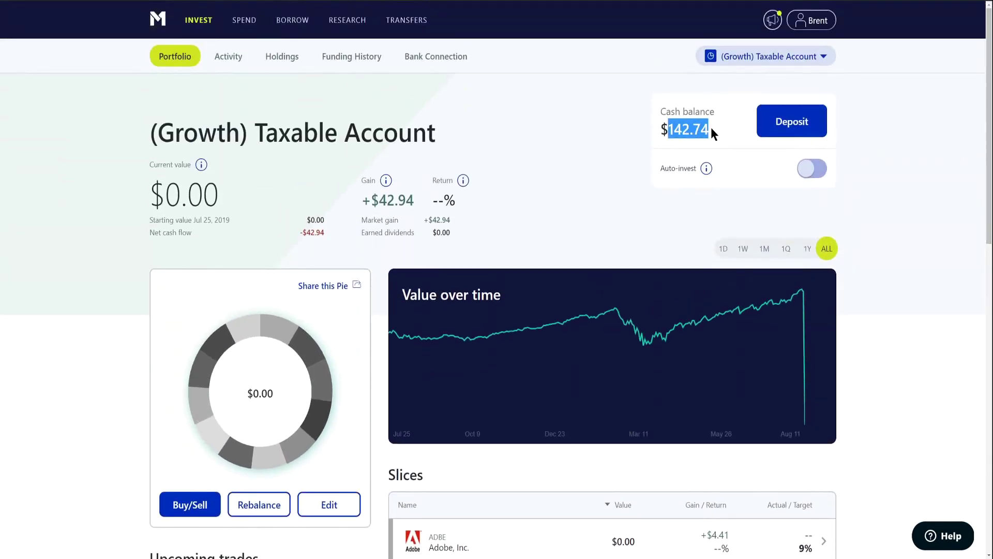
pyautogui.click(713, 125)
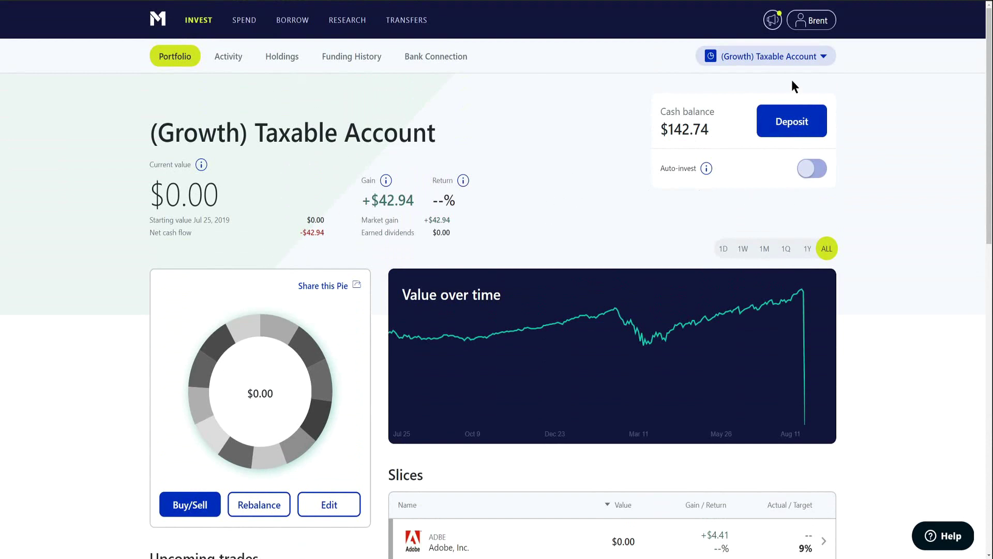
# Step: Open the Transfers overview, which lists no upcoming transfers
pyautogui.click(420, 23)
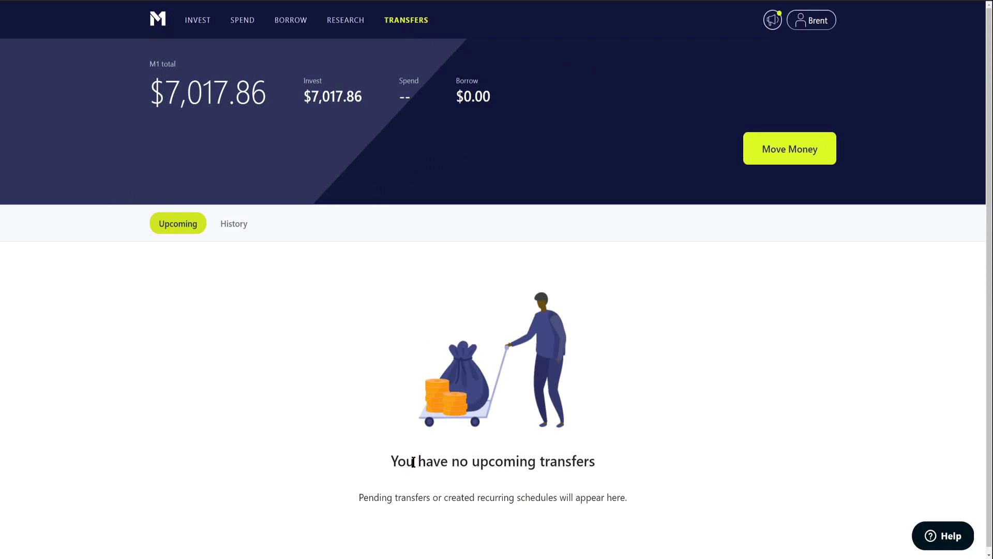
# Step: Start a one-time transfer from (Growth) Taxable Account to the linked USAA checking account
pyautogui.click(822, 146)
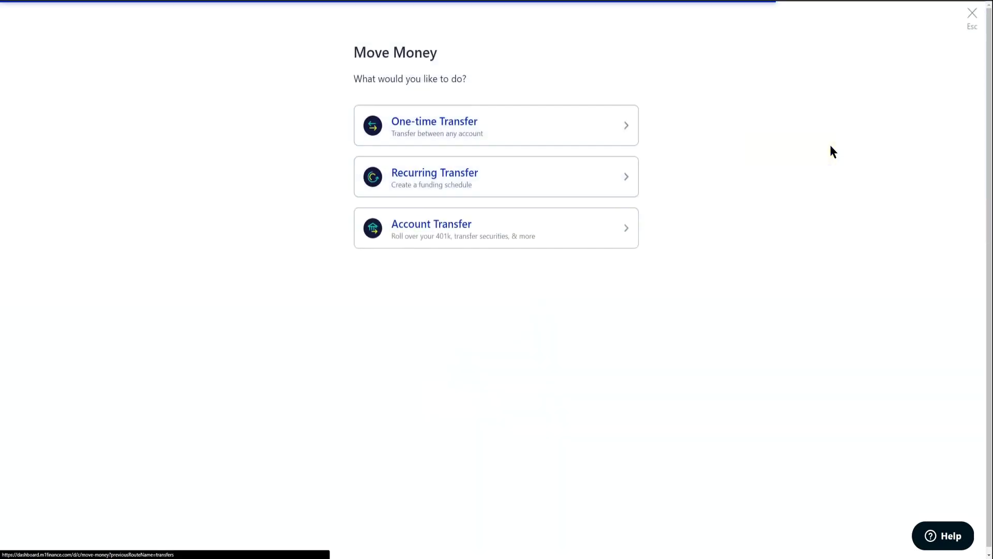
pyautogui.click(505, 118)
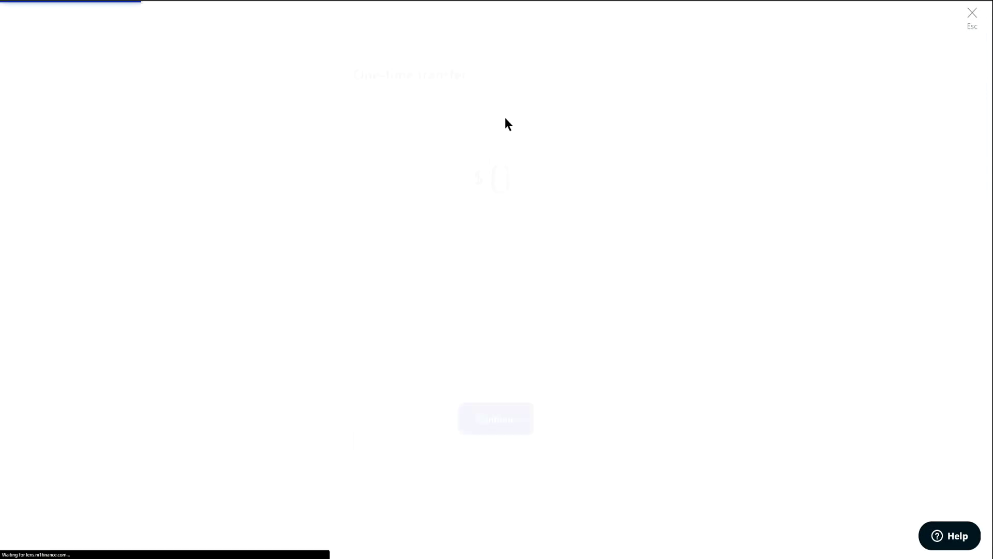
pyautogui.click(483, 295)
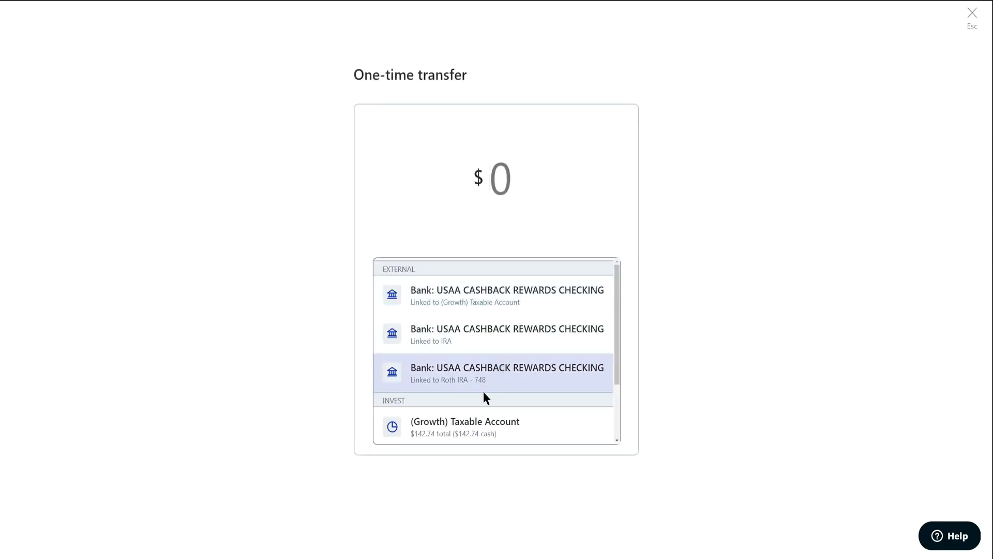
pyautogui.click(490, 437)
pyautogui.click(495, 351)
pyautogui.click(495, 350)
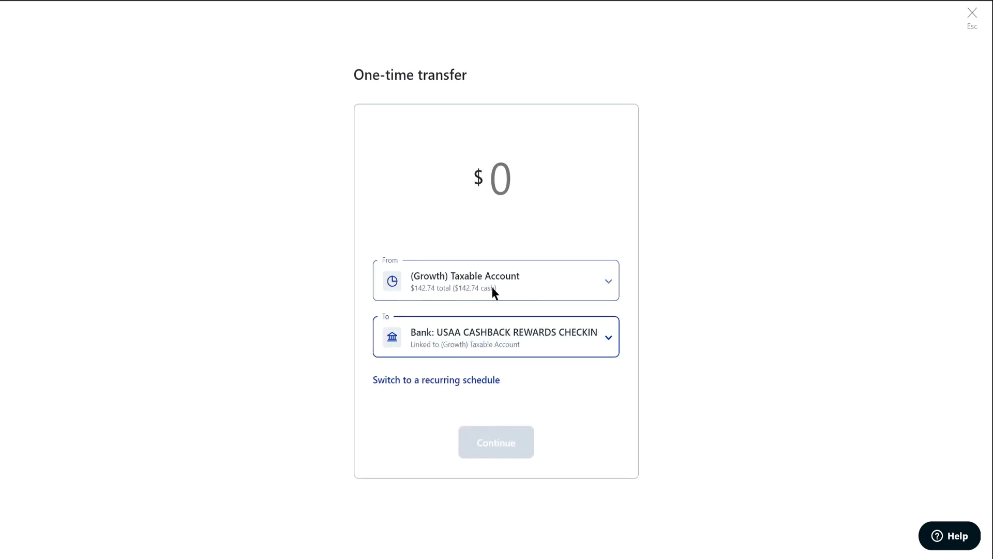
# Step: Enter the amount 142.74, correcting a mistyped last digit, and continue to review
pyautogui.click(502, 181)
pyautogui.write('14')
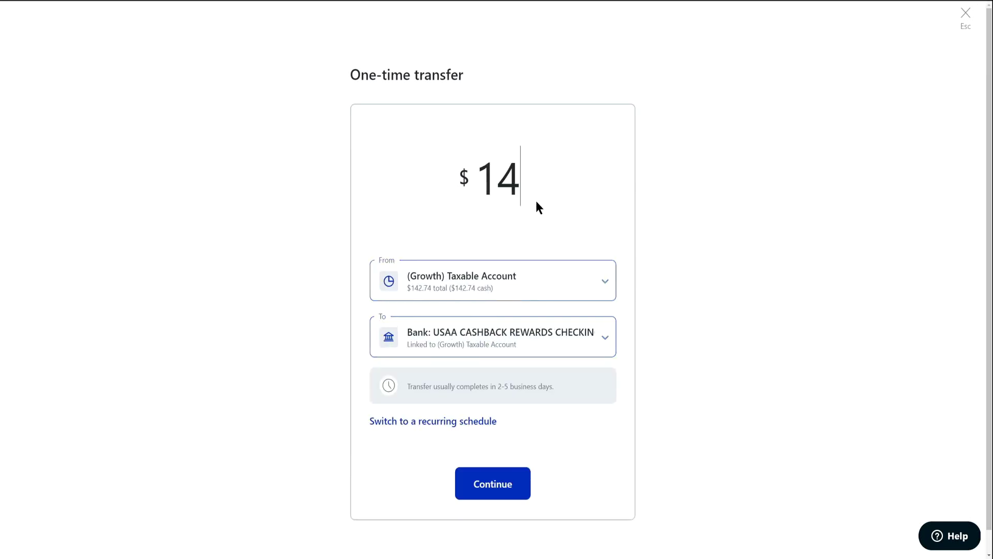
pyautogui.write('2.74')
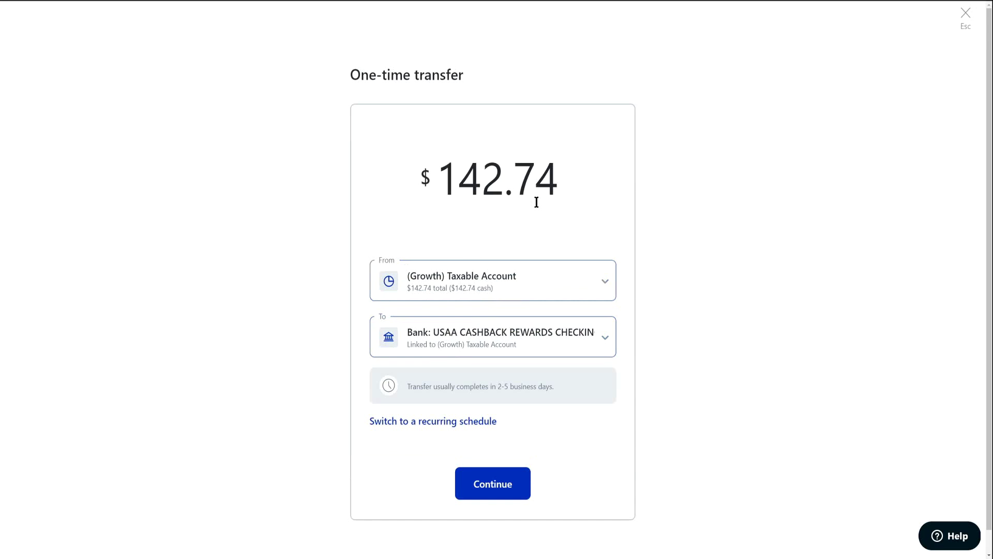
pyautogui.press('BackSpace')
pyautogui.write('5')
pyautogui.click(498, 487)
pyautogui.click(434, 386)
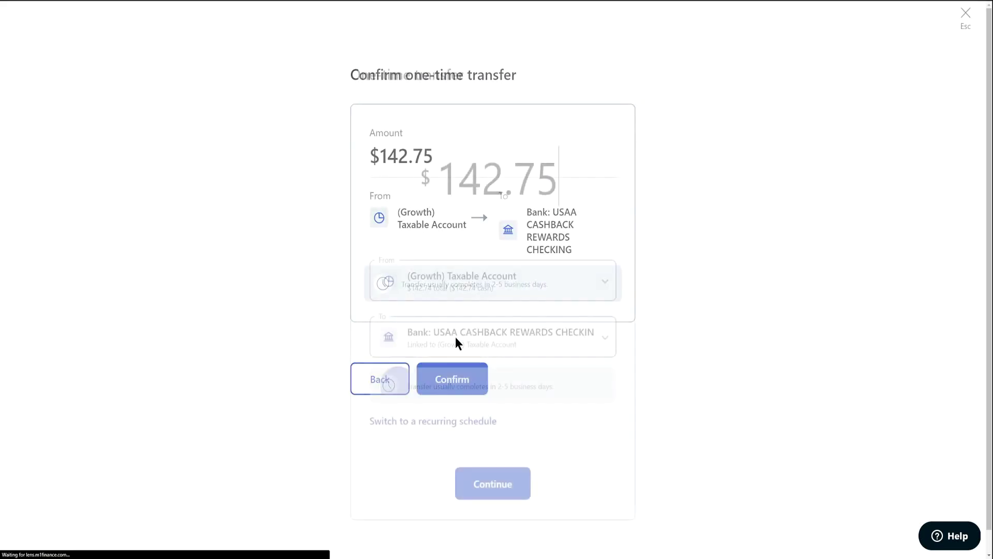
pyautogui.click(563, 198)
pyautogui.press('BackSpace')
pyautogui.write('4')
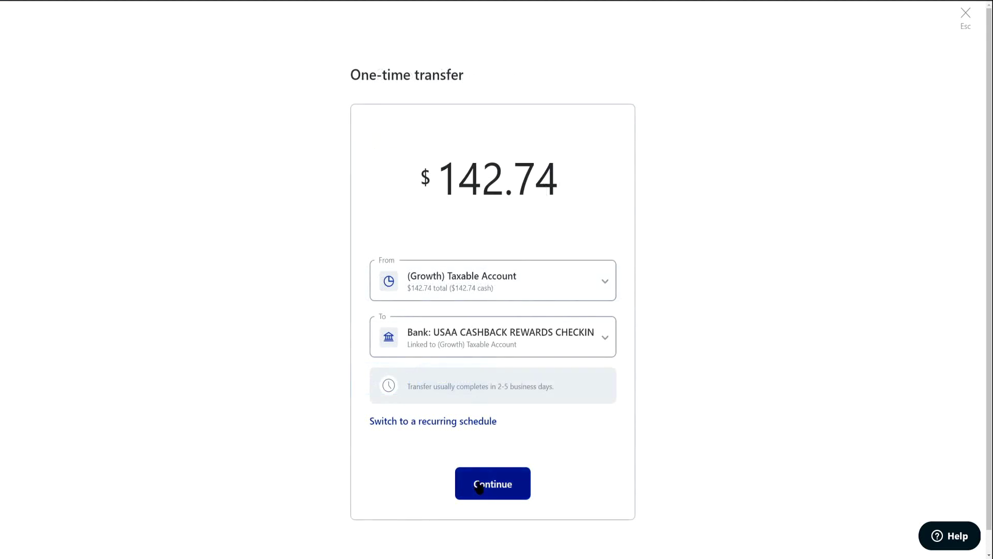
pyautogui.click(479, 489)
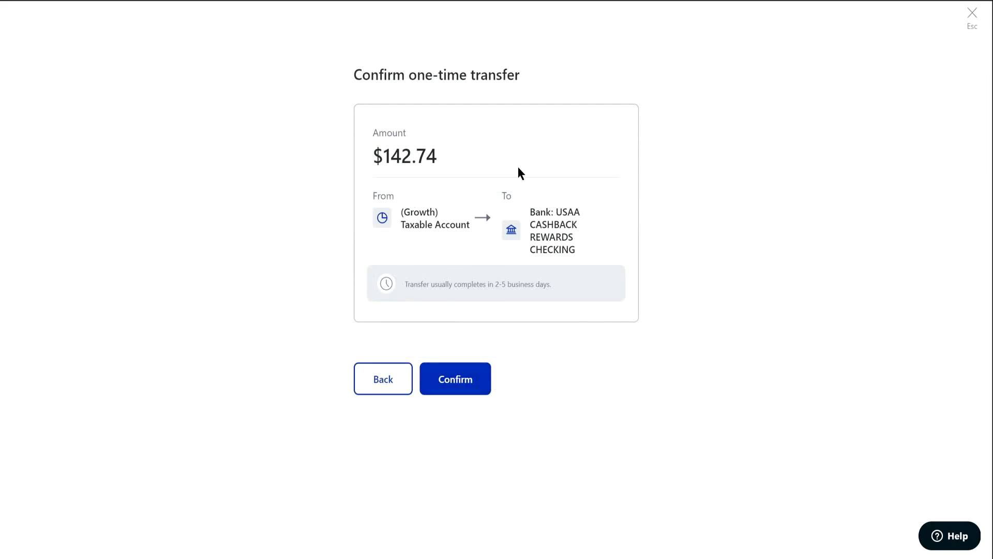
# Step: Confirm the $142.74 transfer and accept liquidating the (Growth) Taxable Account
pyautogui.click(383, 379)
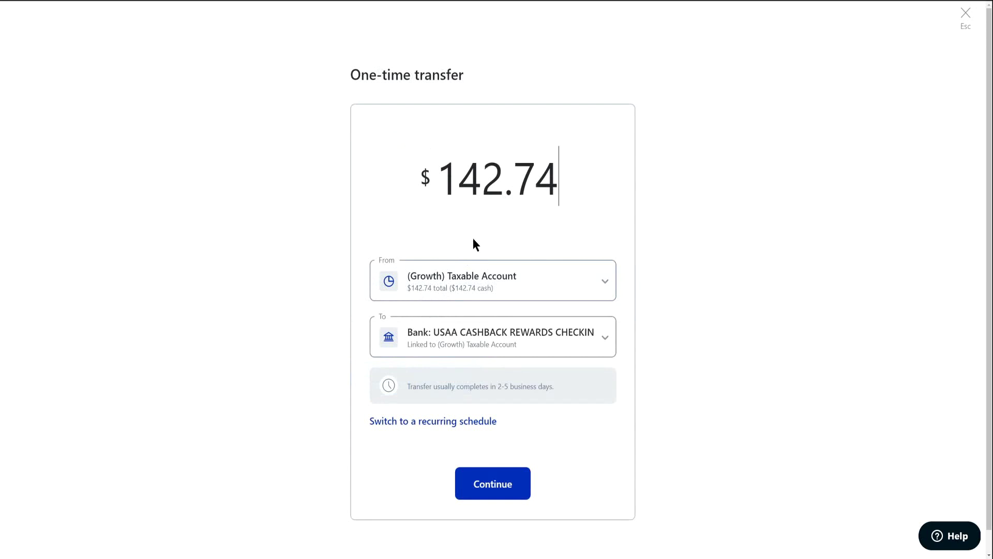
pyautogui.click(483, 484)
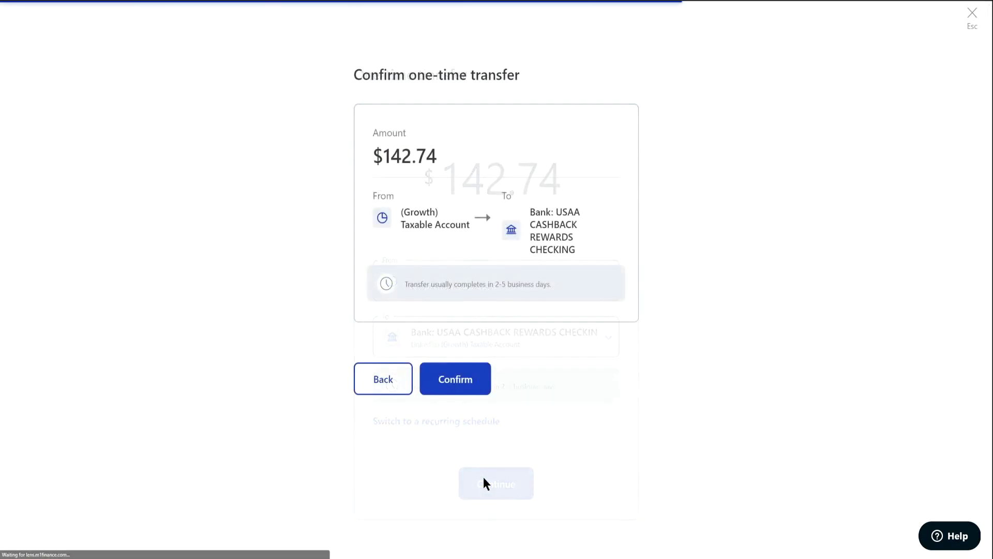
pyautogui.click(438, 370)
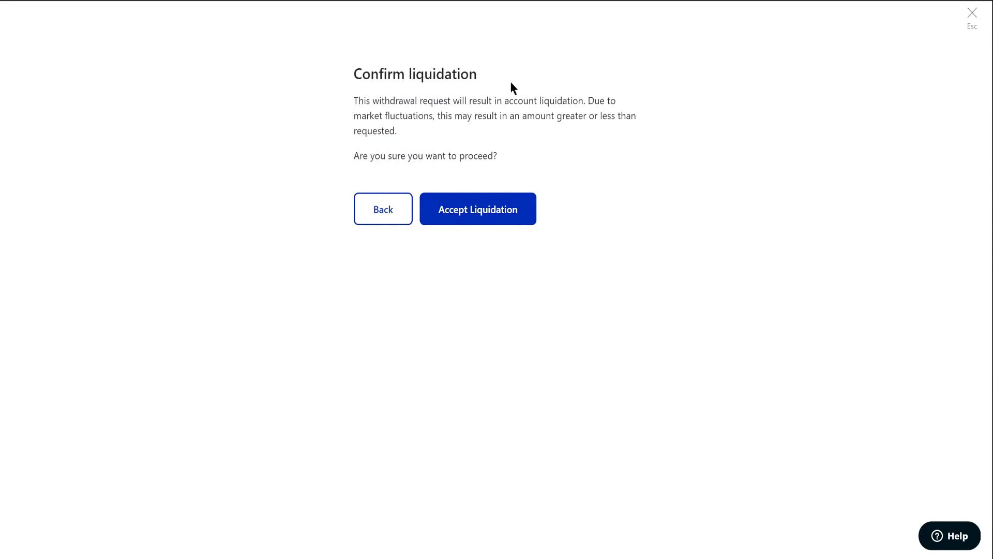
pyautogui.click(479, 206)
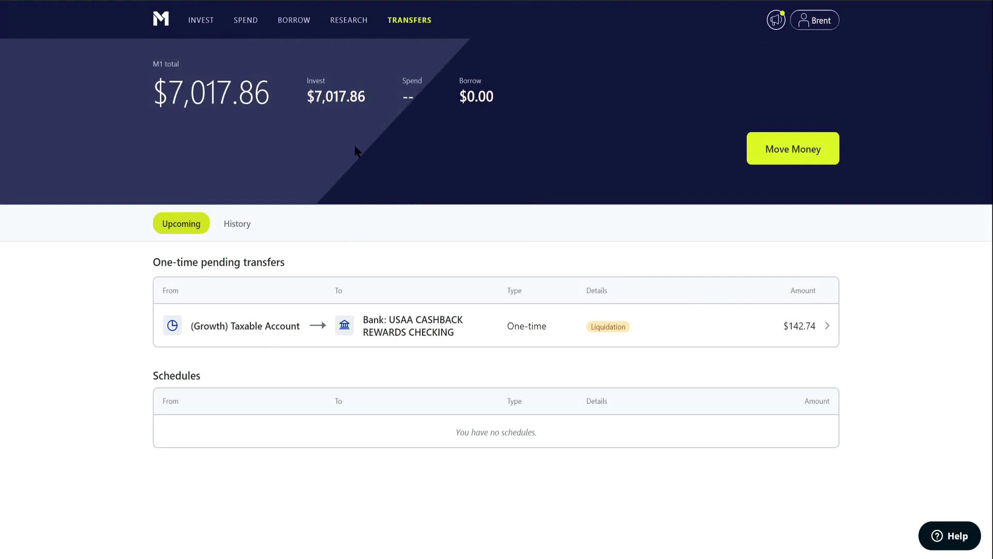
# Step: Return to the (Growth) Taxable Account portfolio, highlight its starting value date, and view its activity history
pyautogui.click(159, 32)
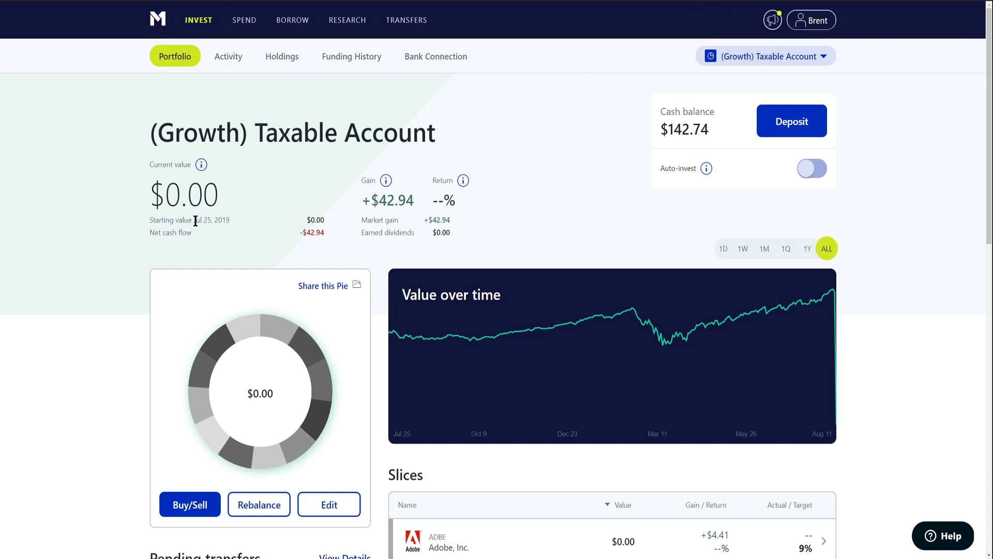
pyautogui.moveTo(194, 221); pyautogui.dragTo(234, 222)
pyautogui.click(229, 58)
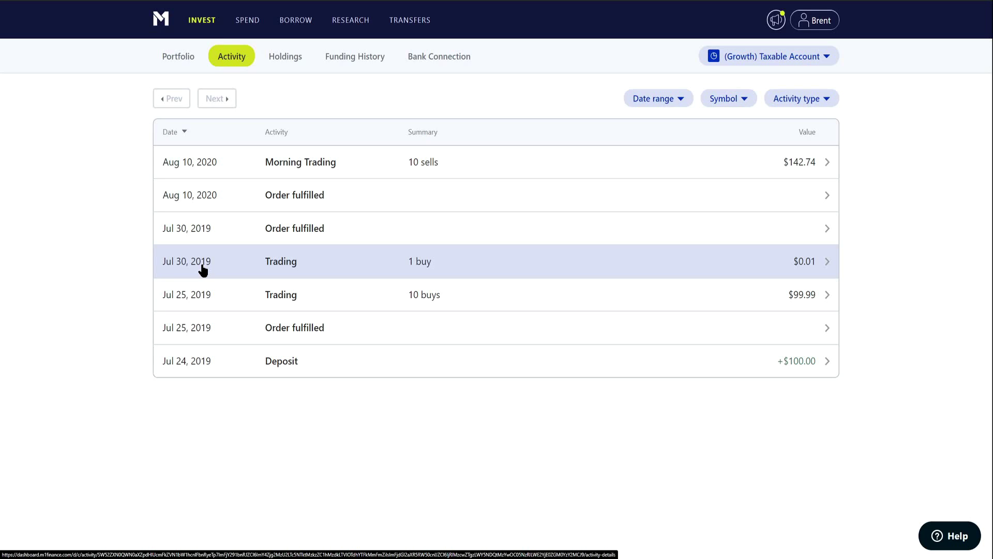
# Step: Go back to the (Growth) Taxable Account portfolio overview showing the $142.74 cash balance
pyautogui.click(179, 58)
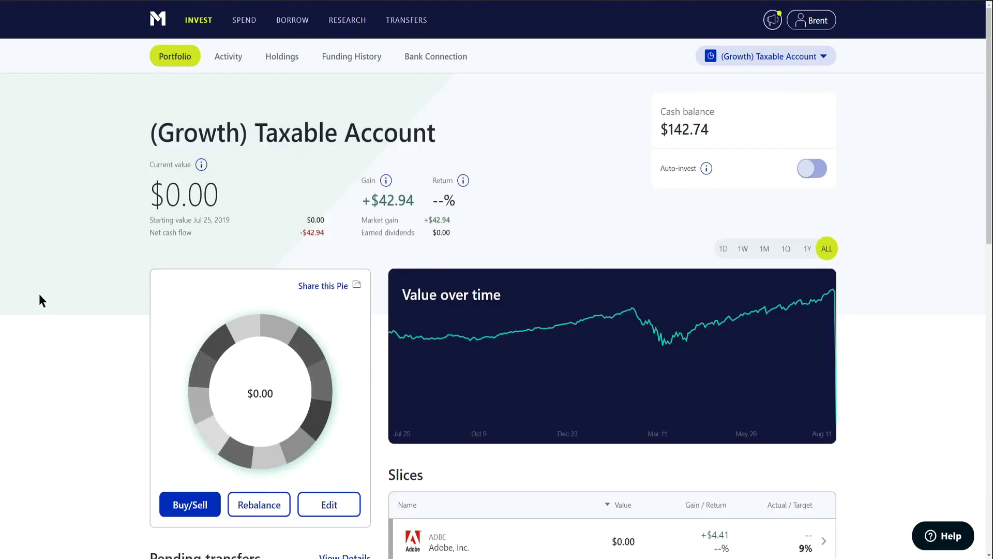